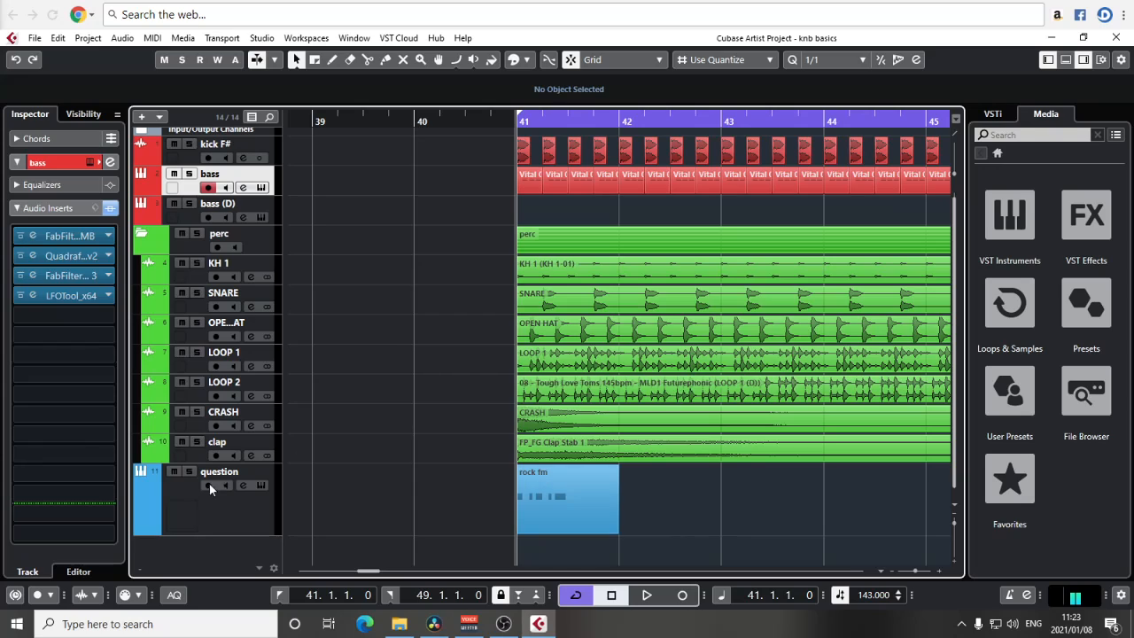
Solo the question track, open its rock fm part for note editing, and play the pattern.
click(189, 472)
click(209, 498)
double_click(546, 498)
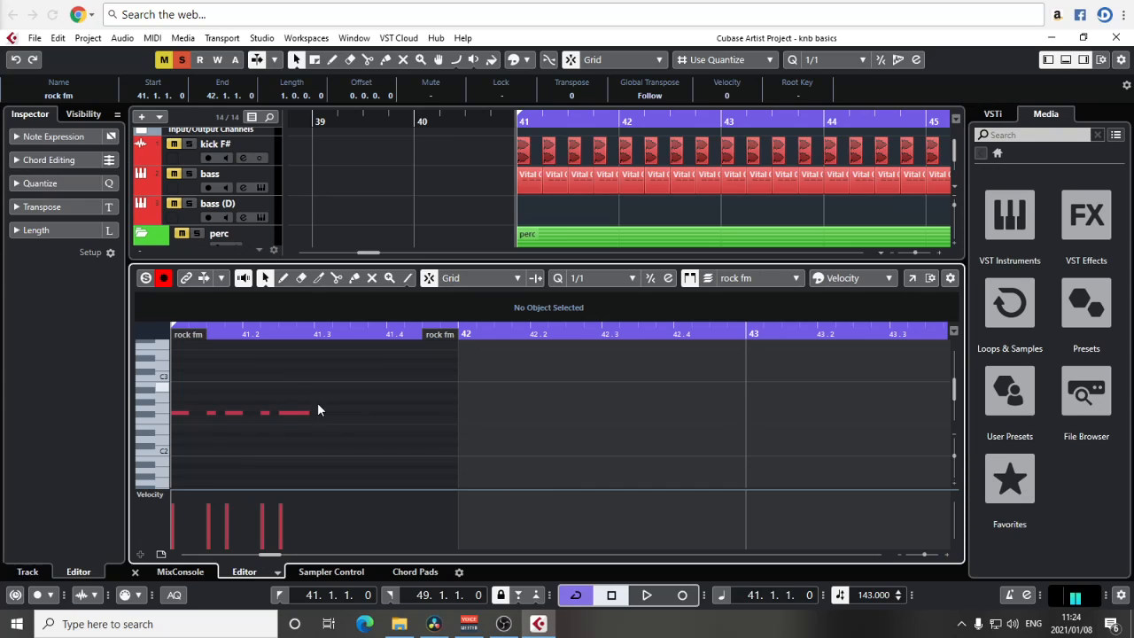
scroll(610, 277, down, 1)
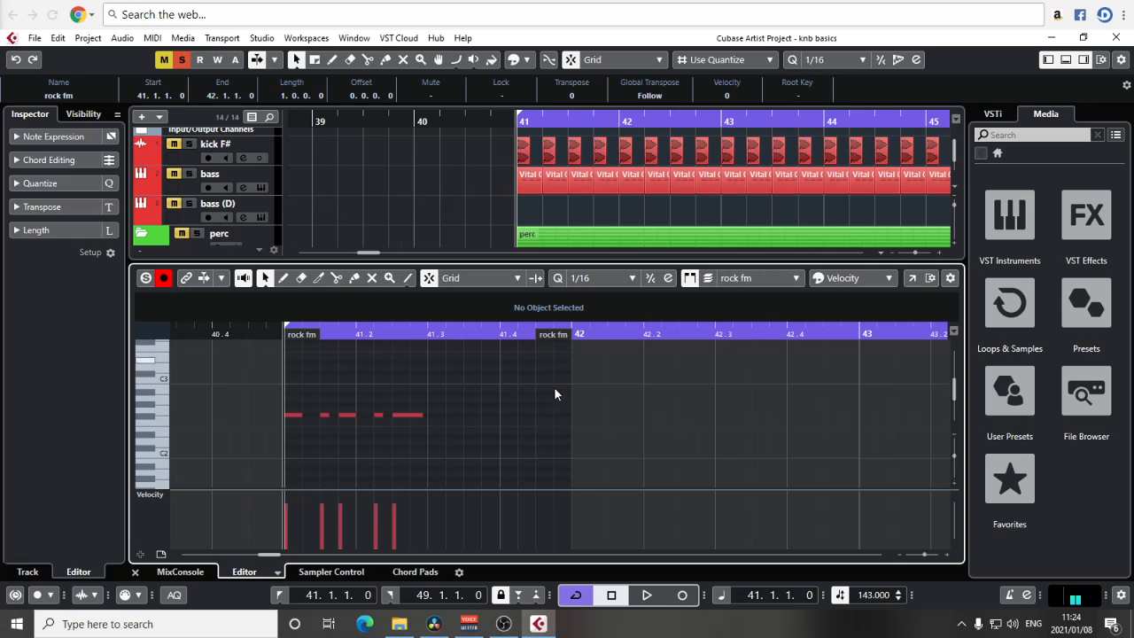
key(space)
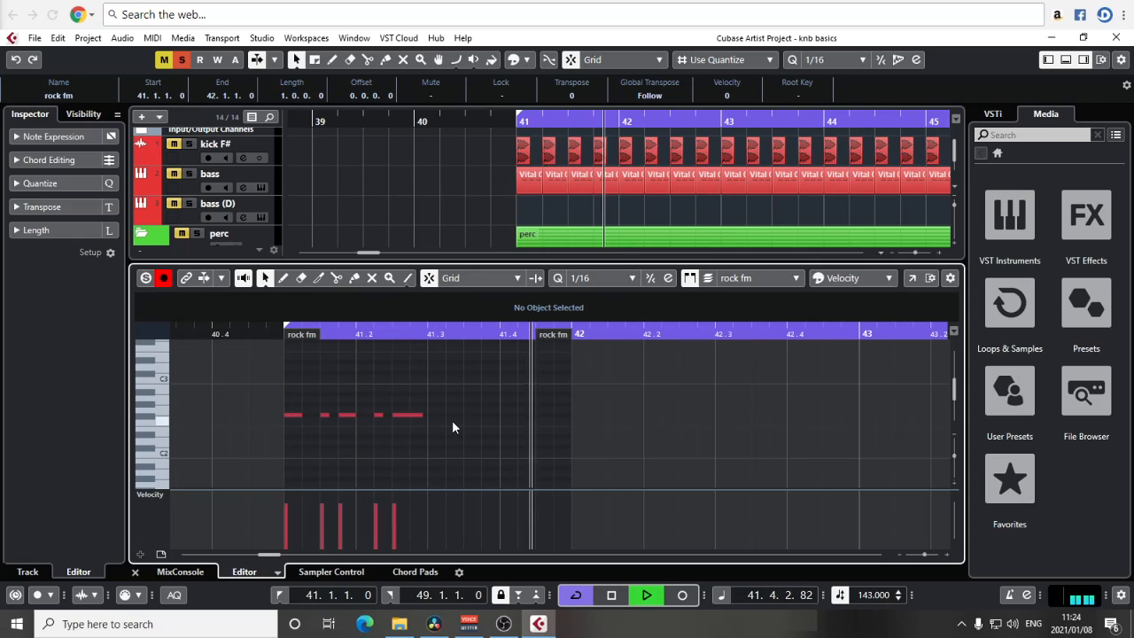
key(space)
click(408, 415)
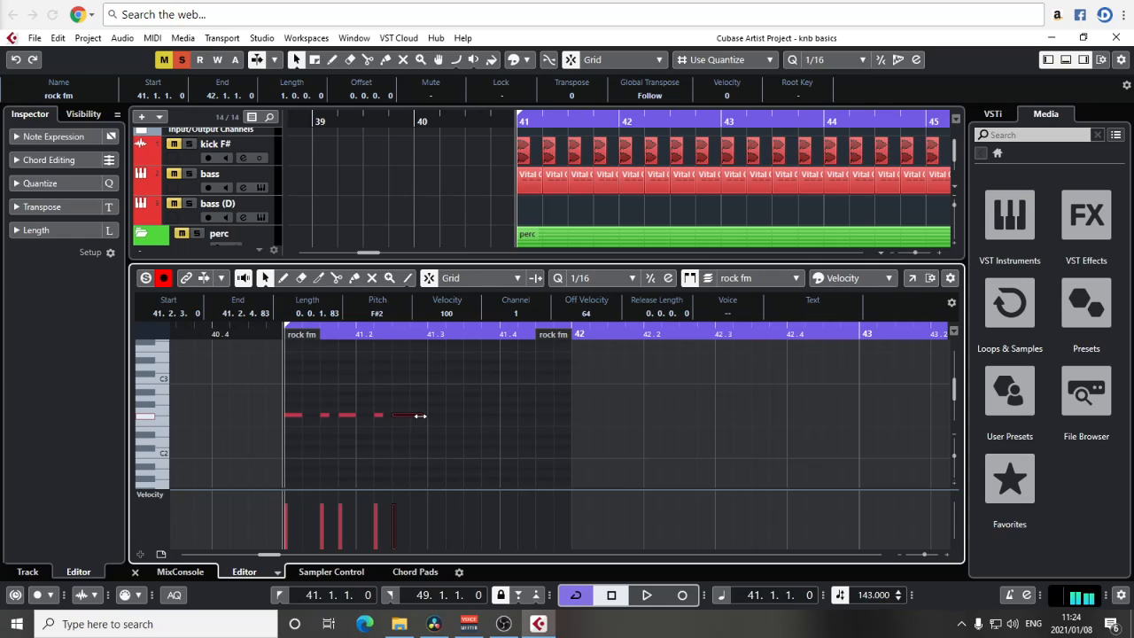
key(h)
drag(773, 406, 548, 423)
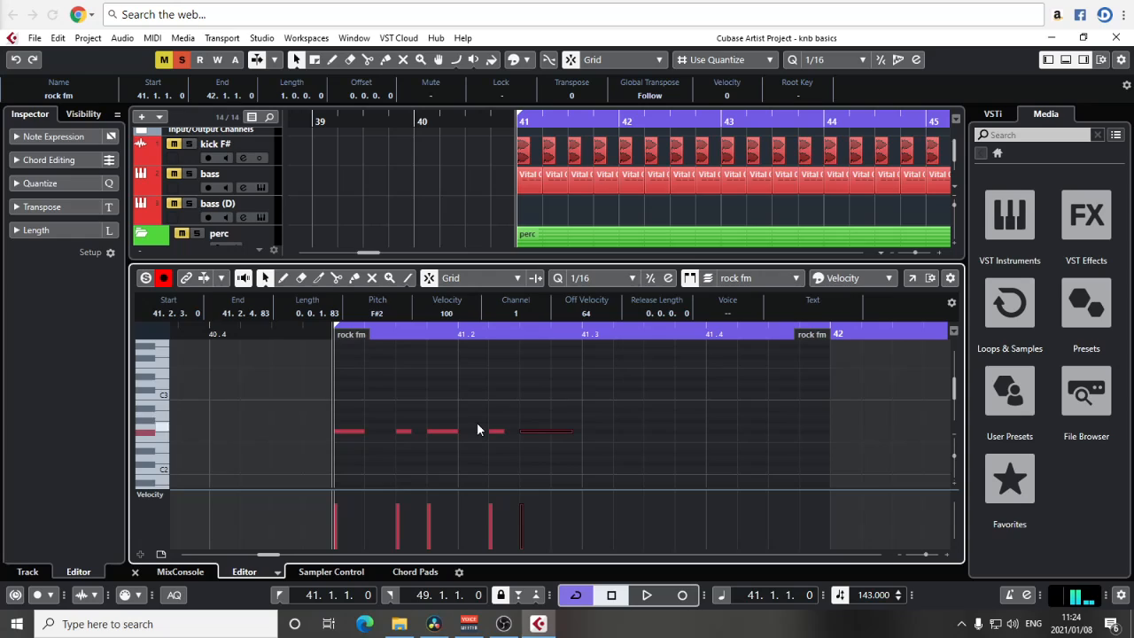
drag(462, 399, 334, 448)
drag(583, 384, 339, 456)
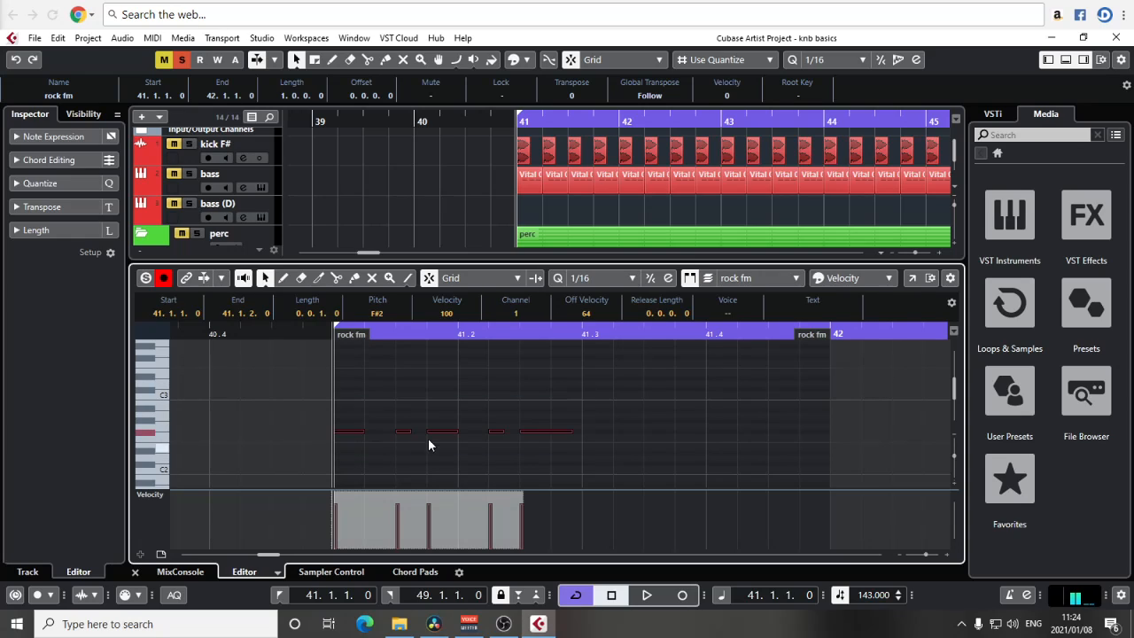
click(478, 402)
drag(504, 398, 379, 441)
drag(586, 398, 336, 453)
Raise the third note of the rock fm part by seven semitones to C#3.
drag(450, 399, 454, 448)
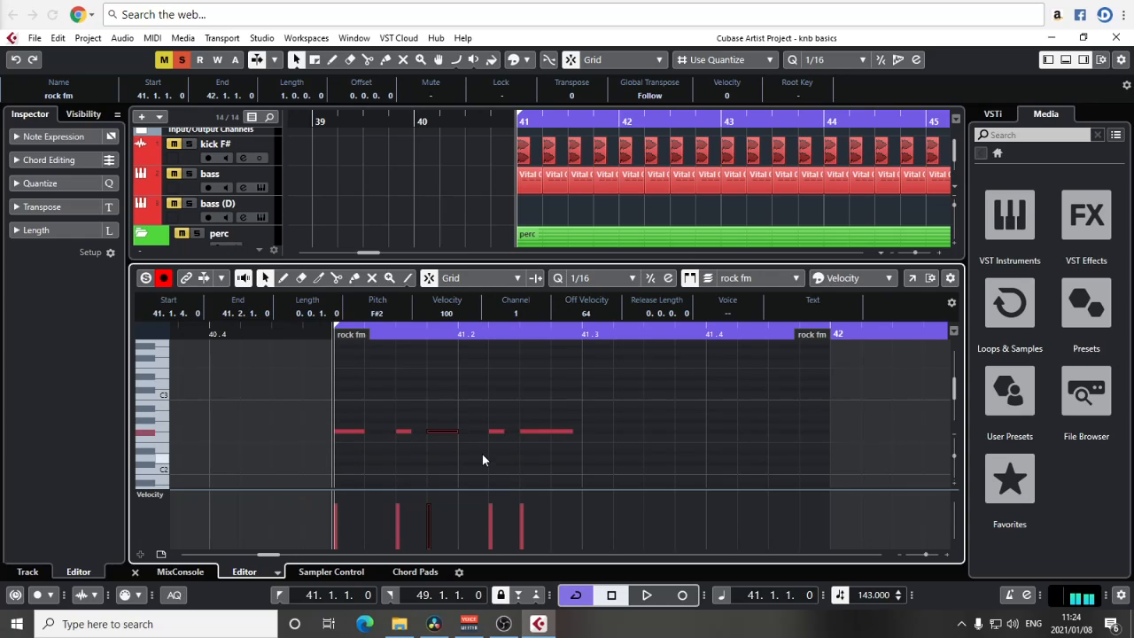
key(Up)
key(Up)
key(Up)
key(Up)
key(Up)
key(Up)
key(Up)
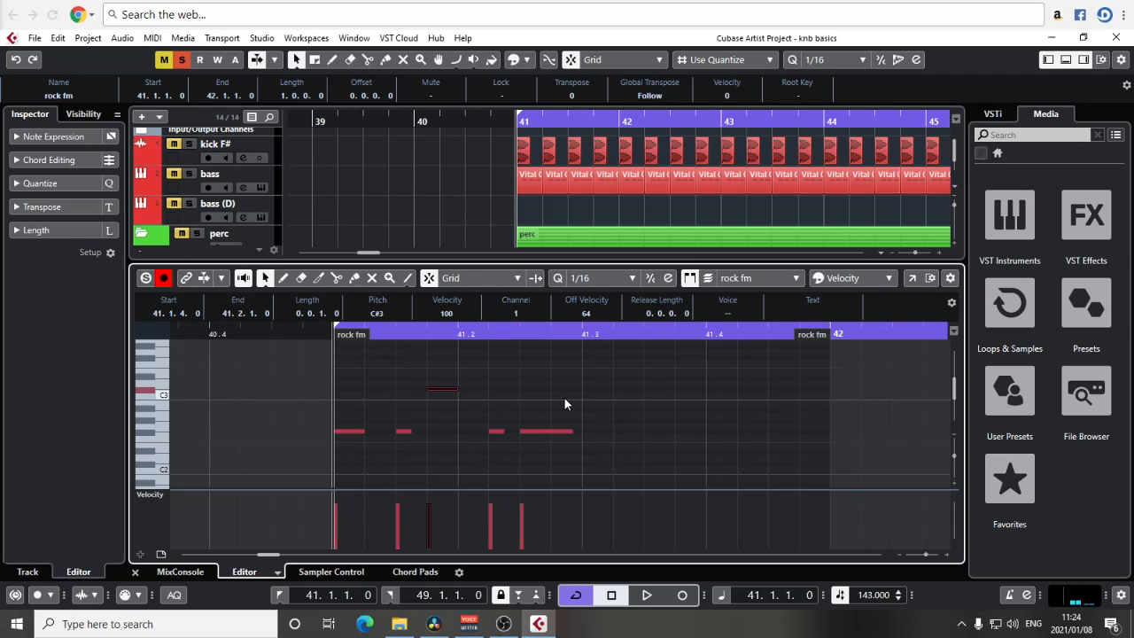
Raise the last note of the rock fm part to A#2 and shorten it to a length of 0.0.1.60.
drag(564, 398, 540, 464)
drag(571, 410, 540, 440)
key(Up)
key(Up)
key(Up)
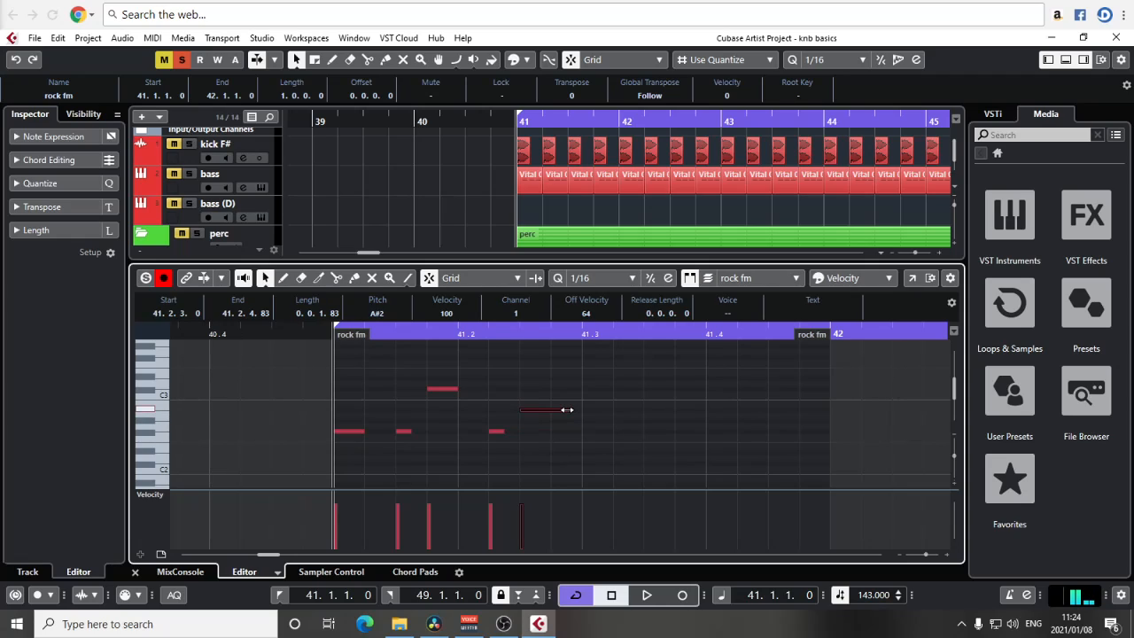
drag(564, 410, 564, 413)
Play the edited rock fm pattern, then close the note editor and audition it again in the arrangement.
key(g)
key(g)
key(g)
scroll(571, 437, right, 1)
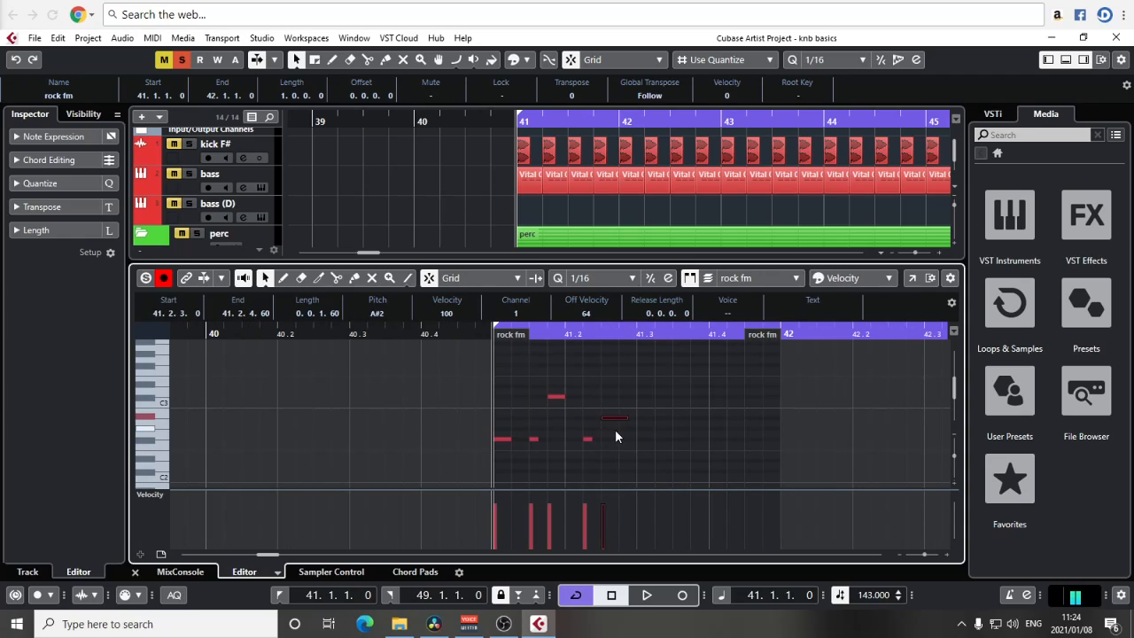
key(space)
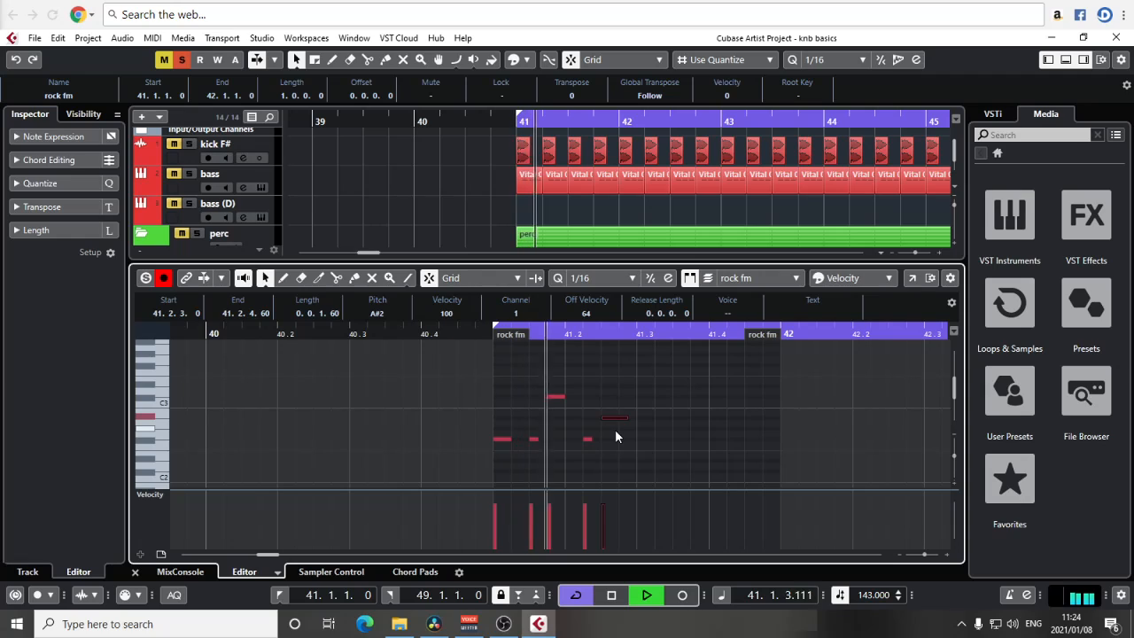
key(space)
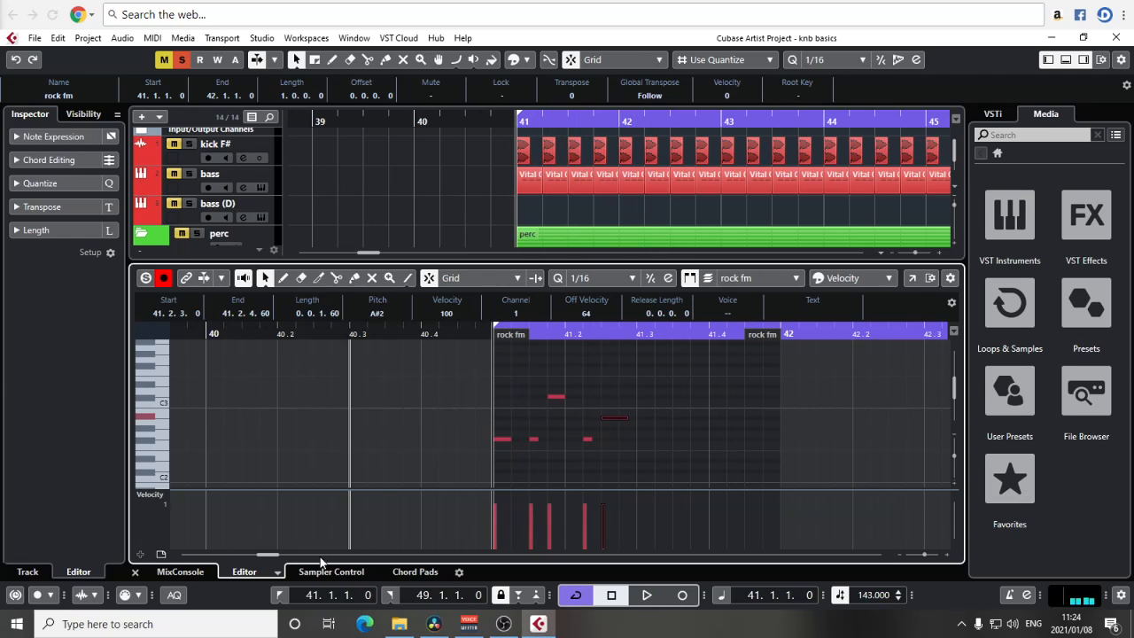
click(136, 572)
key(space)
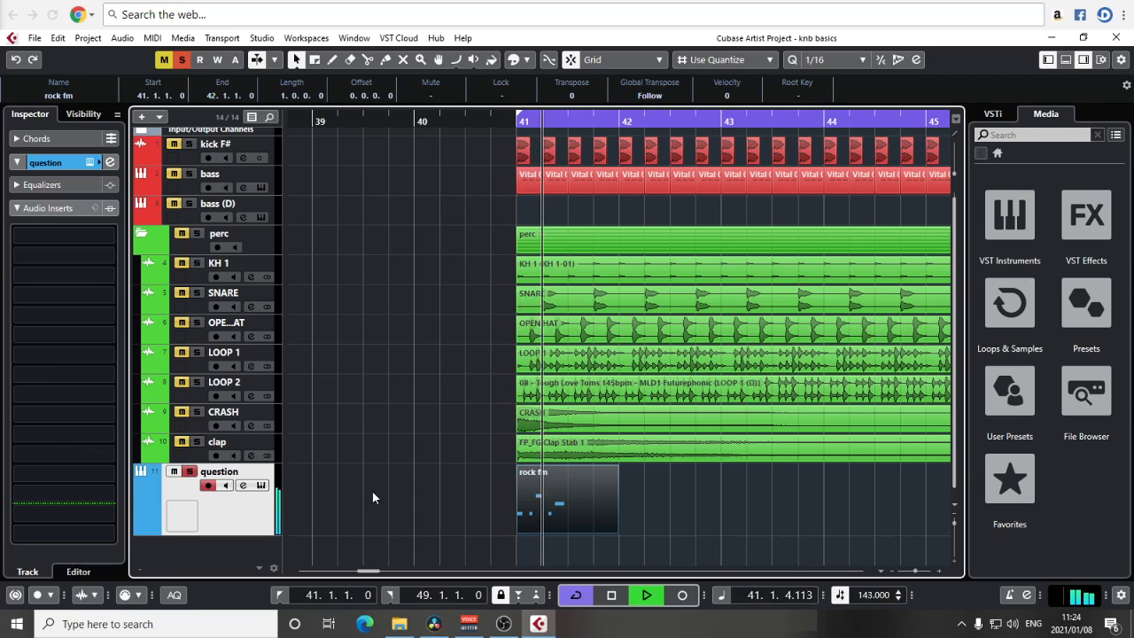
key(space)
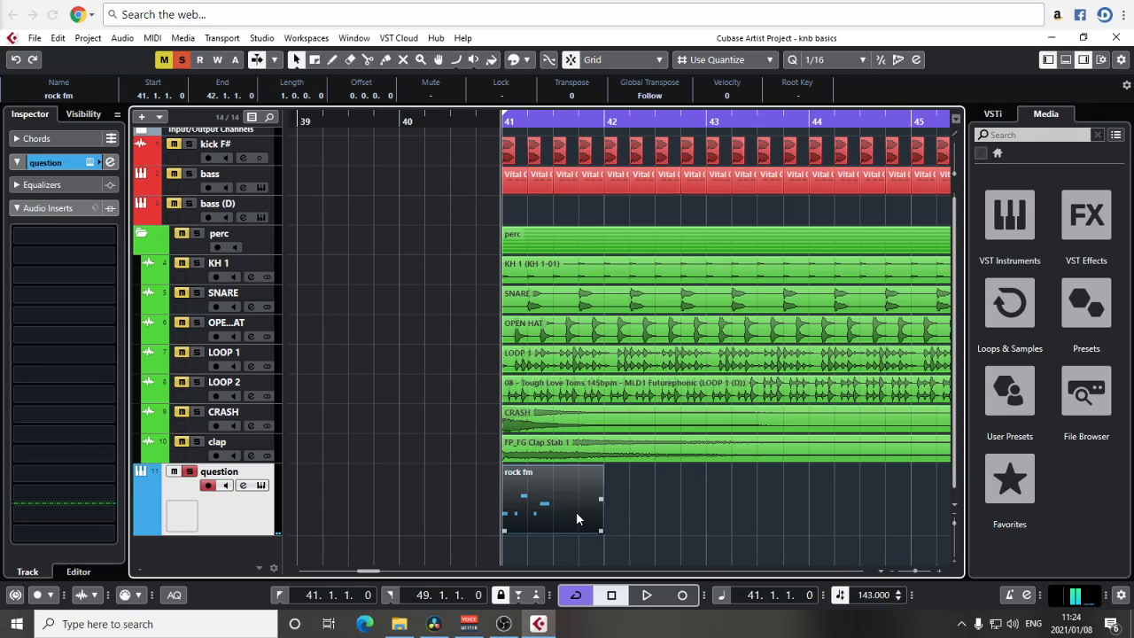
Duplicate the rock fm part to bar 42 and move the copy's third and last notes down to F#2.
key(ctrl+d)
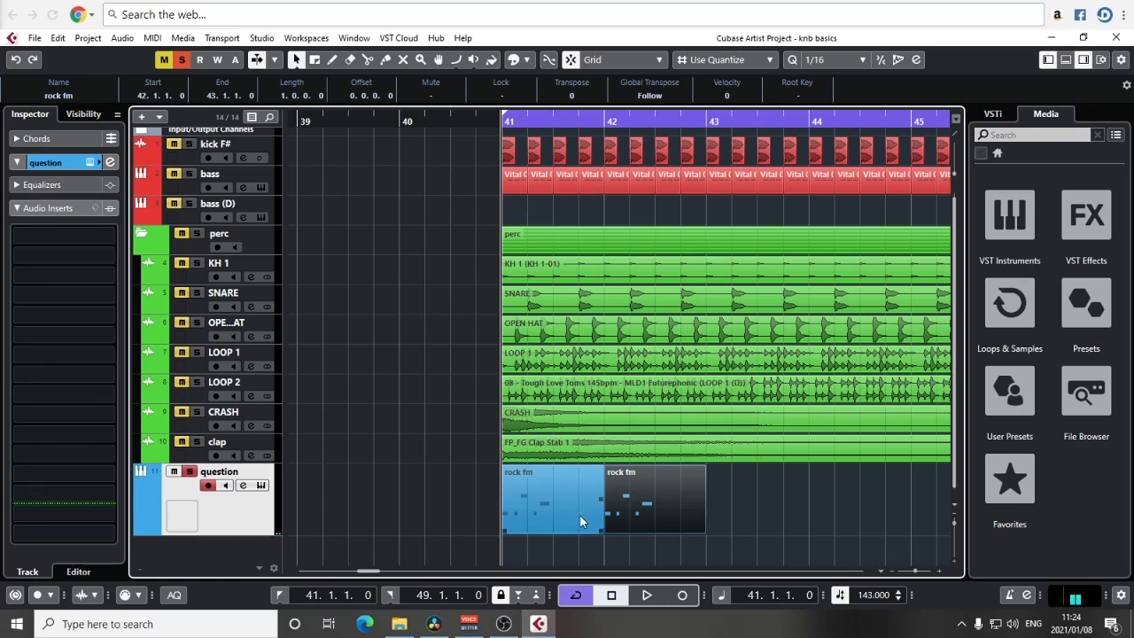
double_click(671, 510)
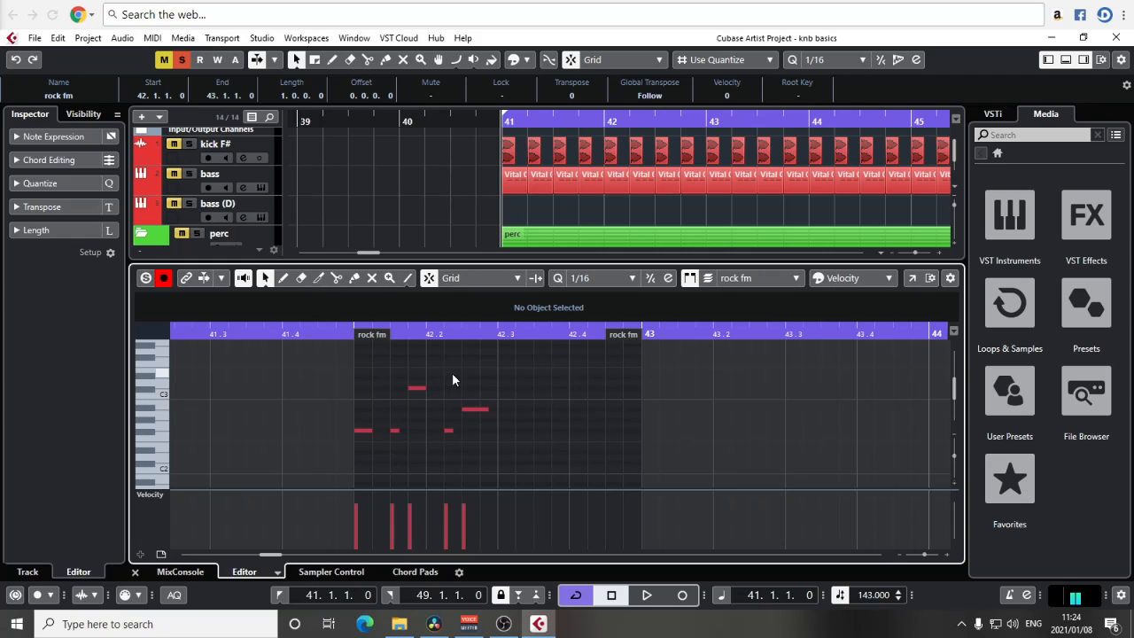
drag(548, 379, 396, 415)
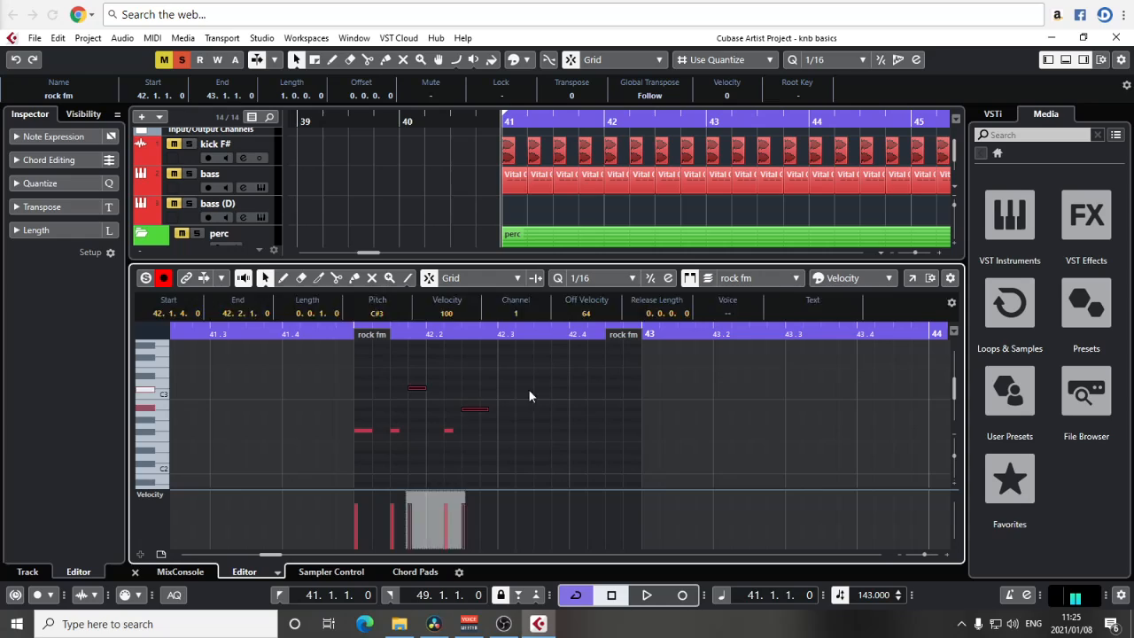
drag(478, 408, 494, 436)
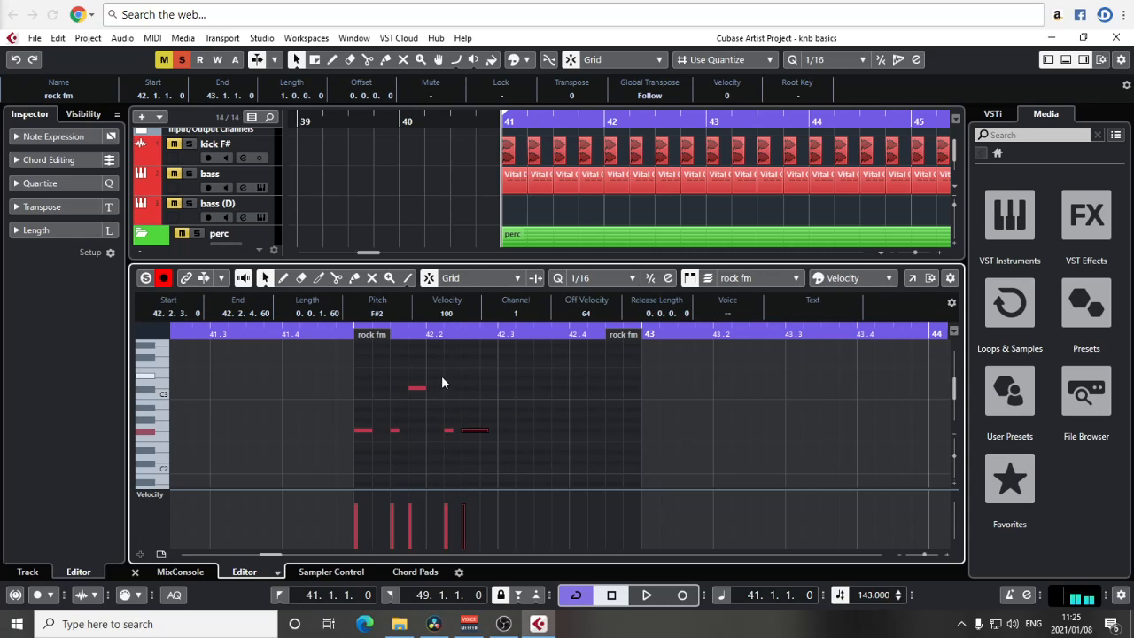
drag(389, 416, 417, 431)
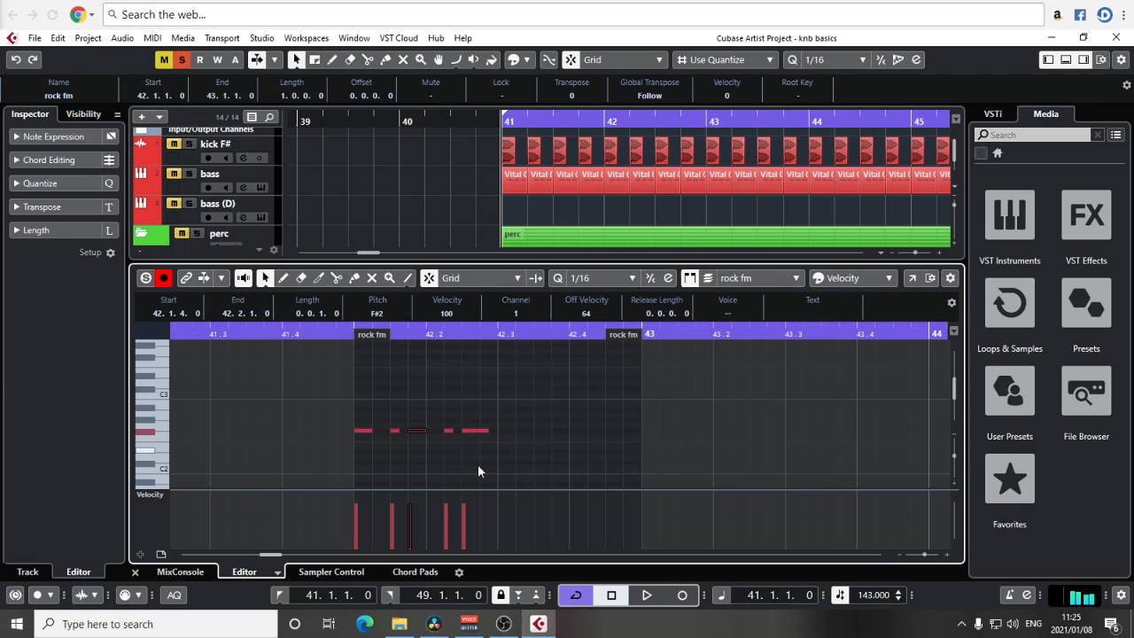
click(135, 572)
Compare the two rock fm parts on the question track and play them in sequence.
scroll(712, 487, left, 1)
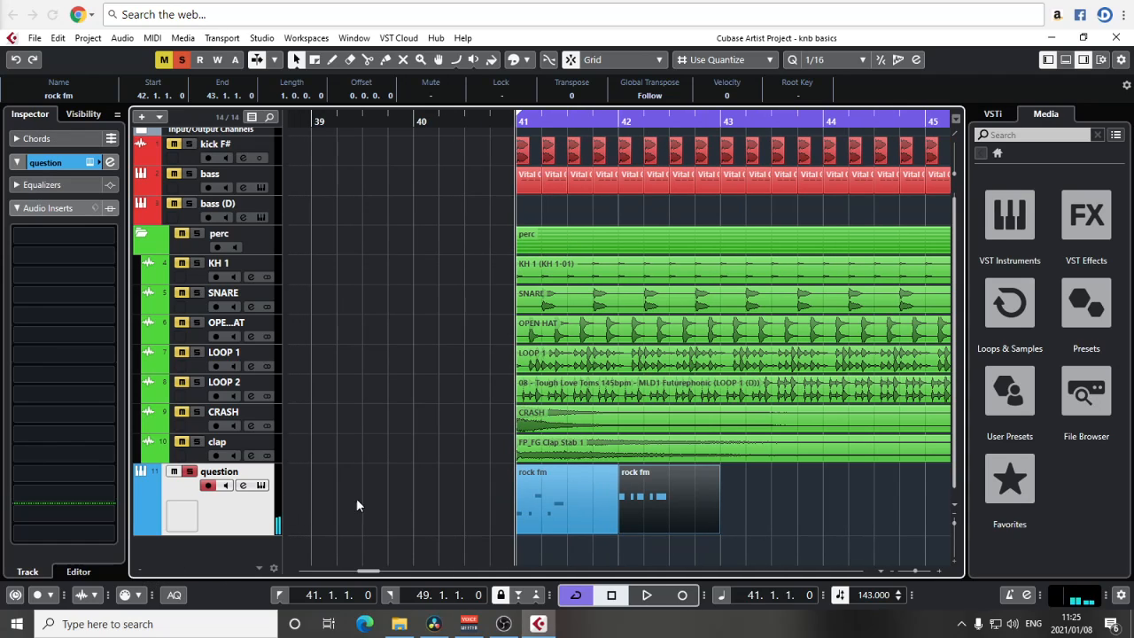
scroll(494, 510, right, 1)
click(549, 515)
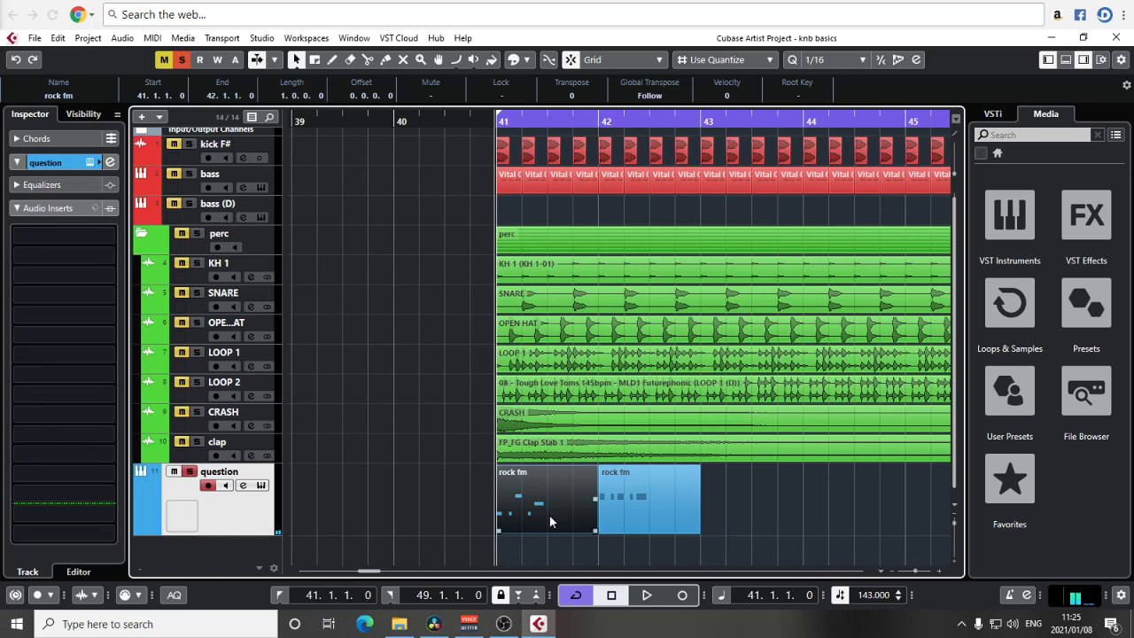
click(638, 505)
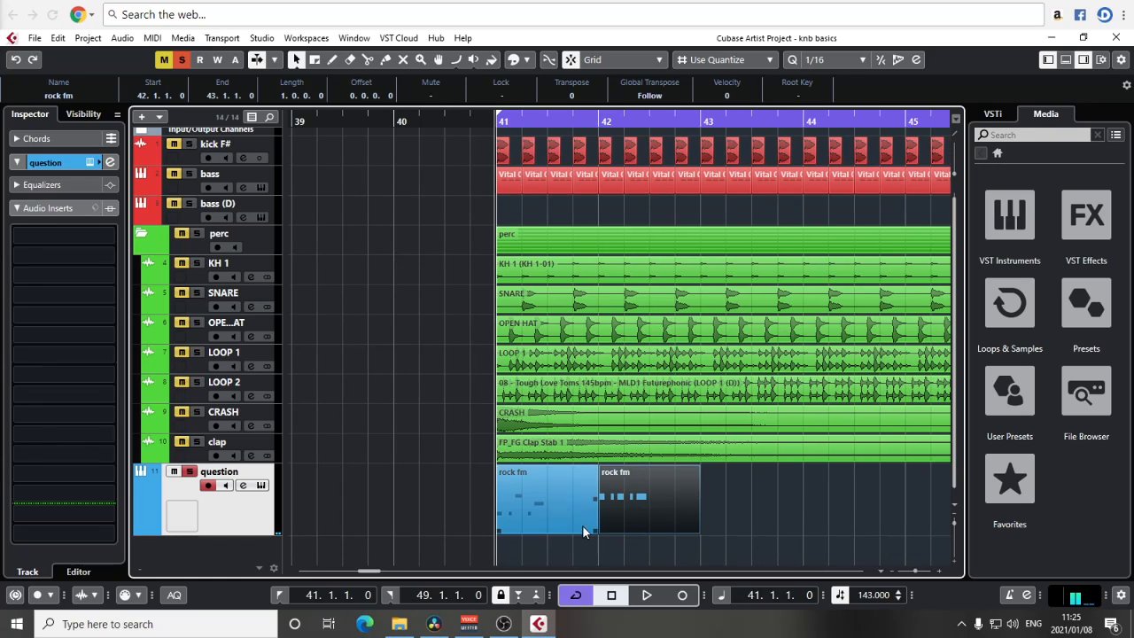
click(540, 509)
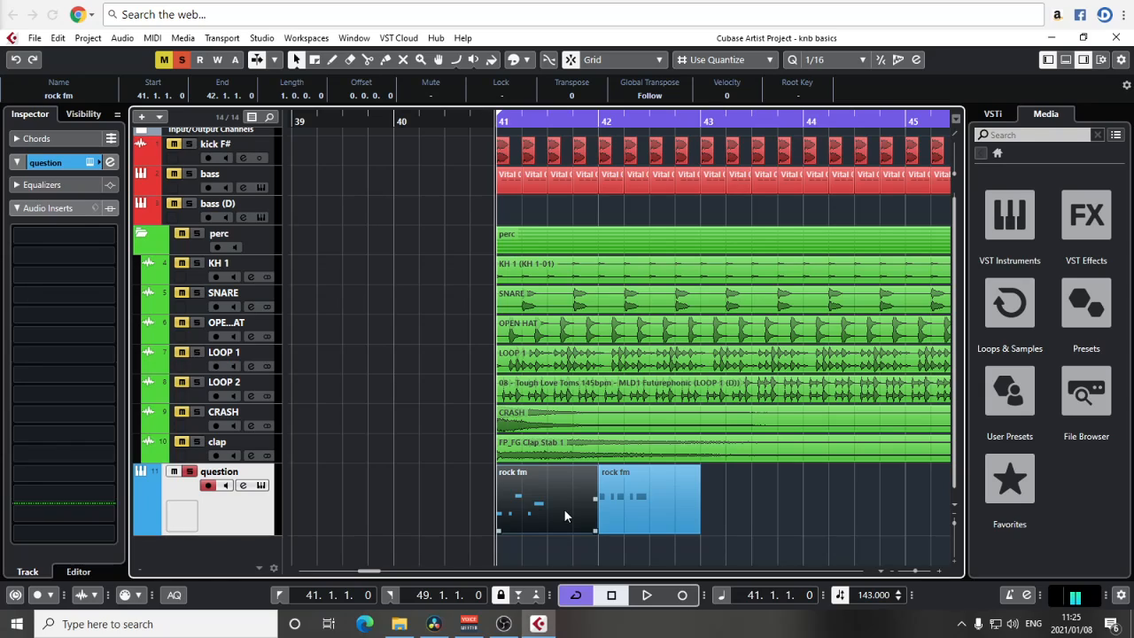
click(633, 505)
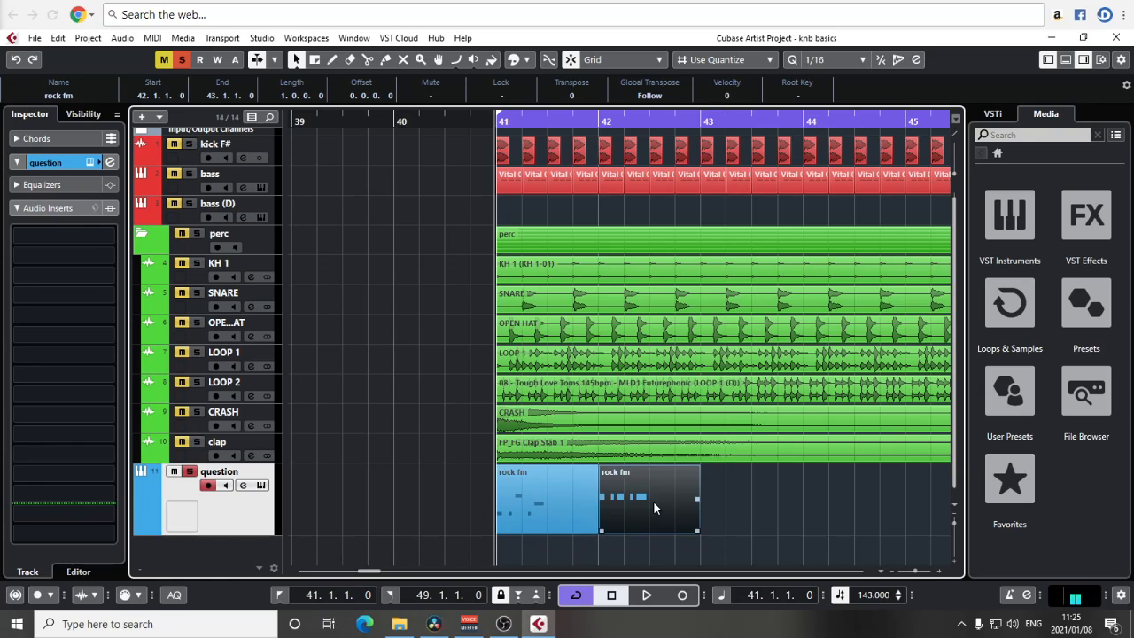
key(space)
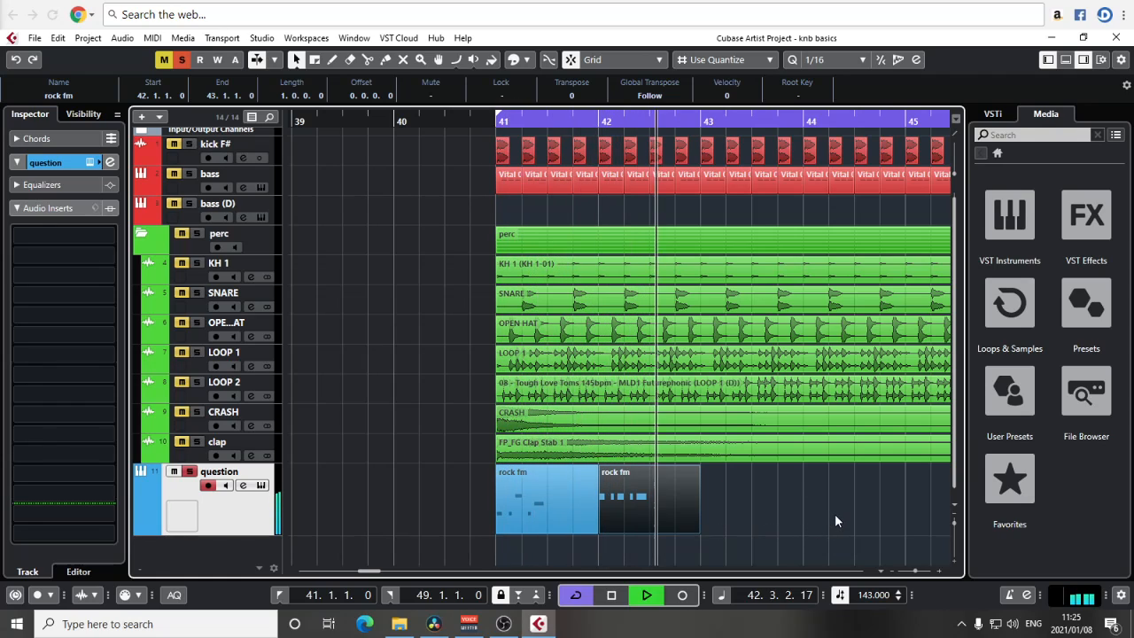
key(space)
Set the loop range around both rock fm parts, from bar 41 to 43, and play the loop.
click(523, 514)
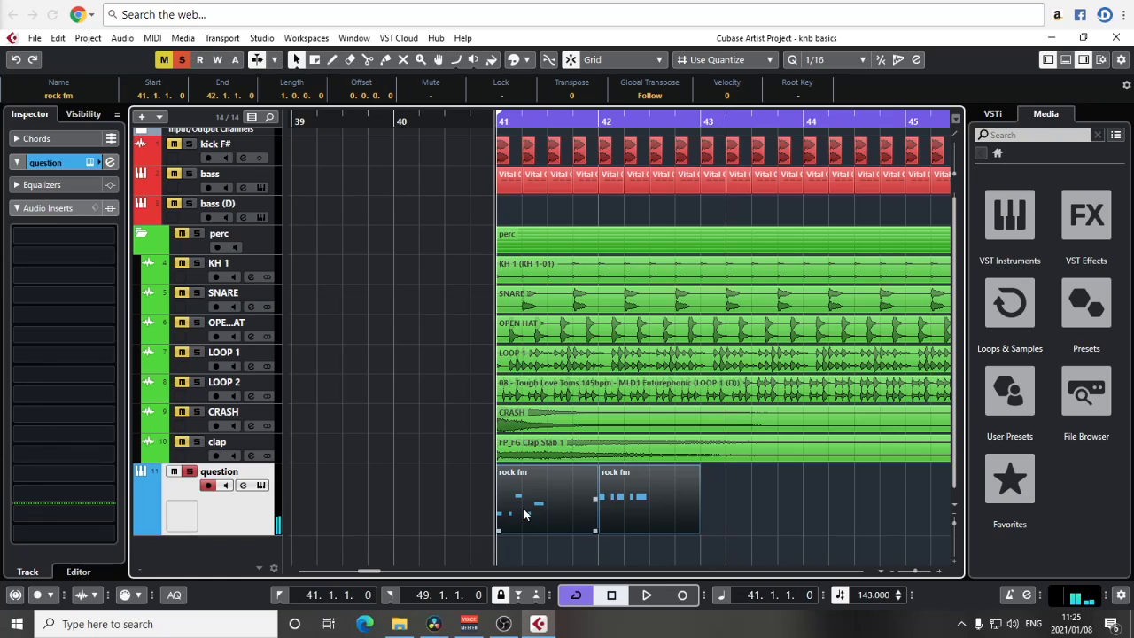
key(p)
key(space)
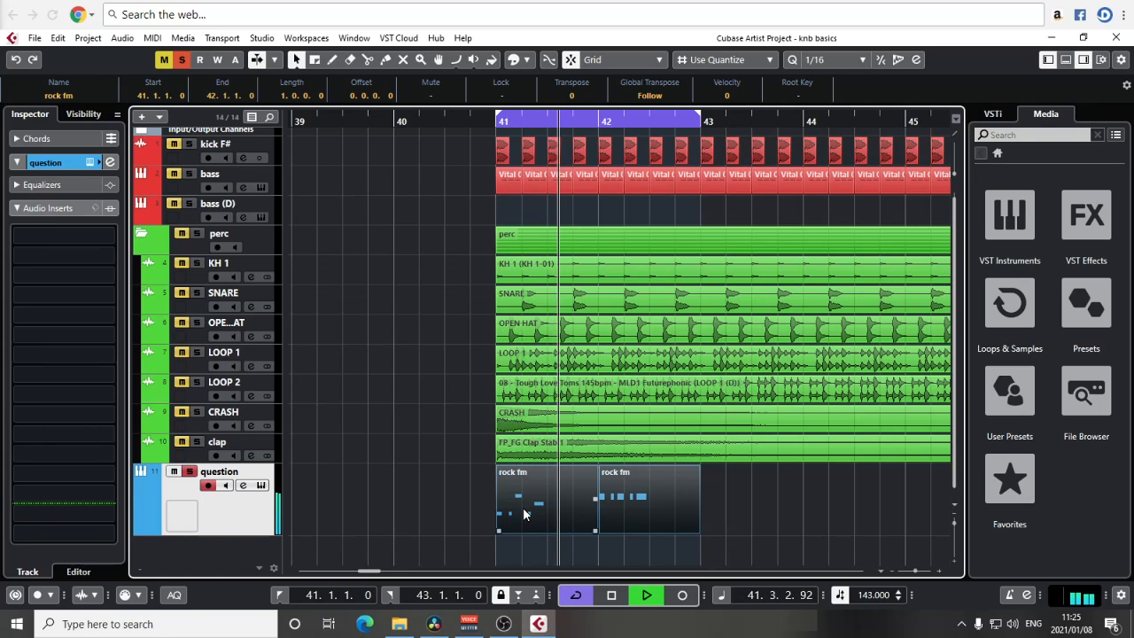
key(g)
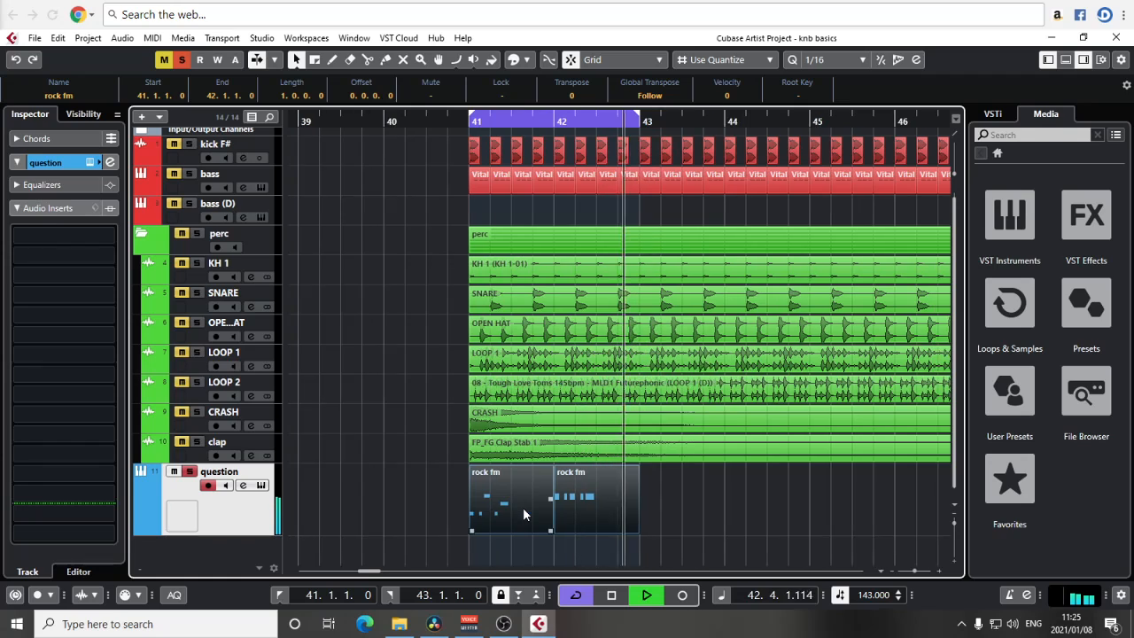
key(g)
key(g)
key(g)
key(h)
key(h)
drag(788, 512, 678, 506)
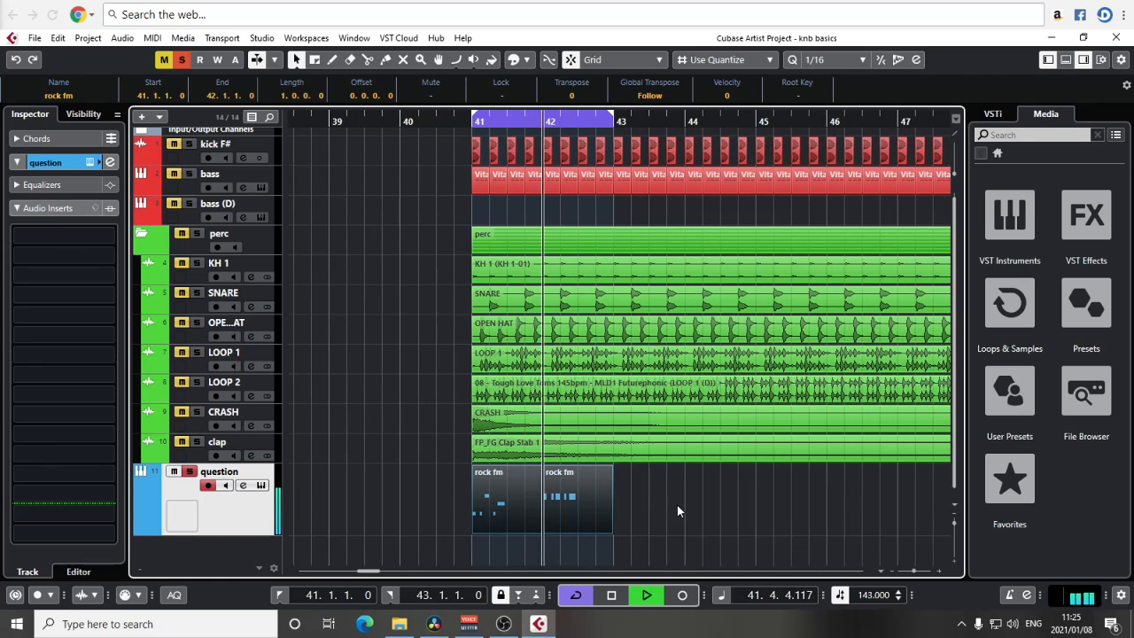
key(space)
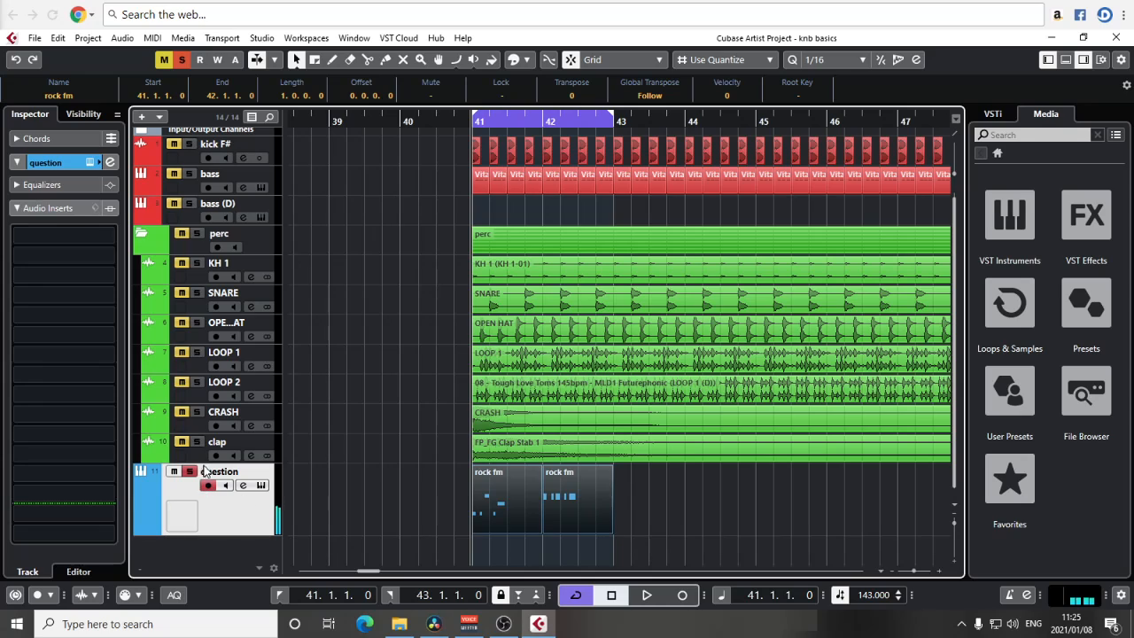
Clear the solo and add one Serum_x64 instrument track with Stereo Out below the question track, closing its plug-in window.
click(182, 57)
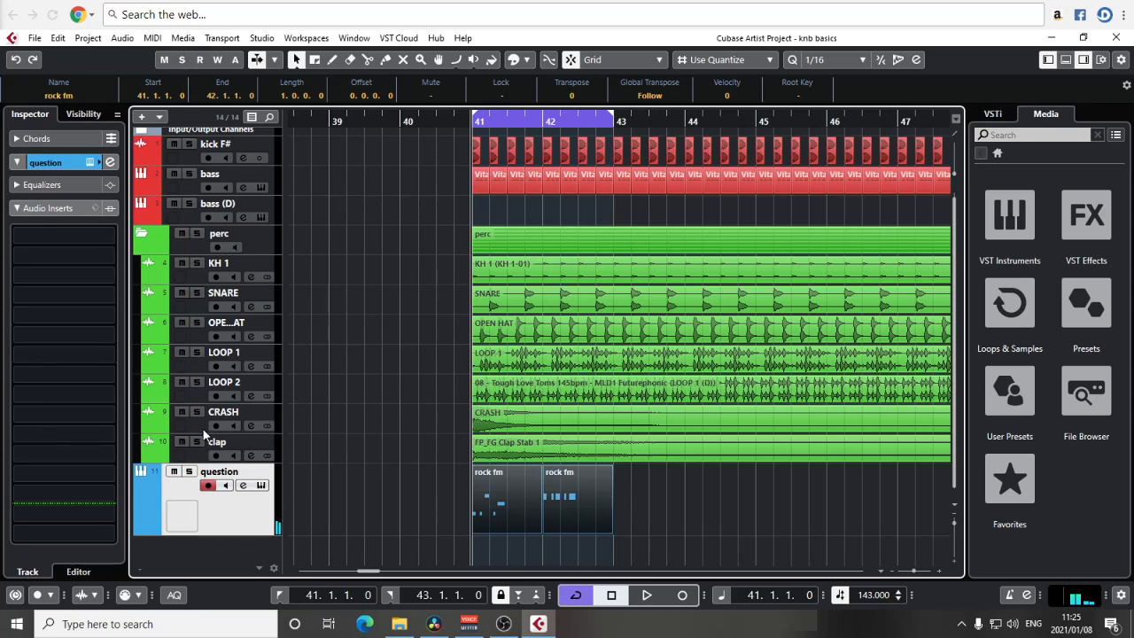
right_click(218, 550)
click(439, 234)
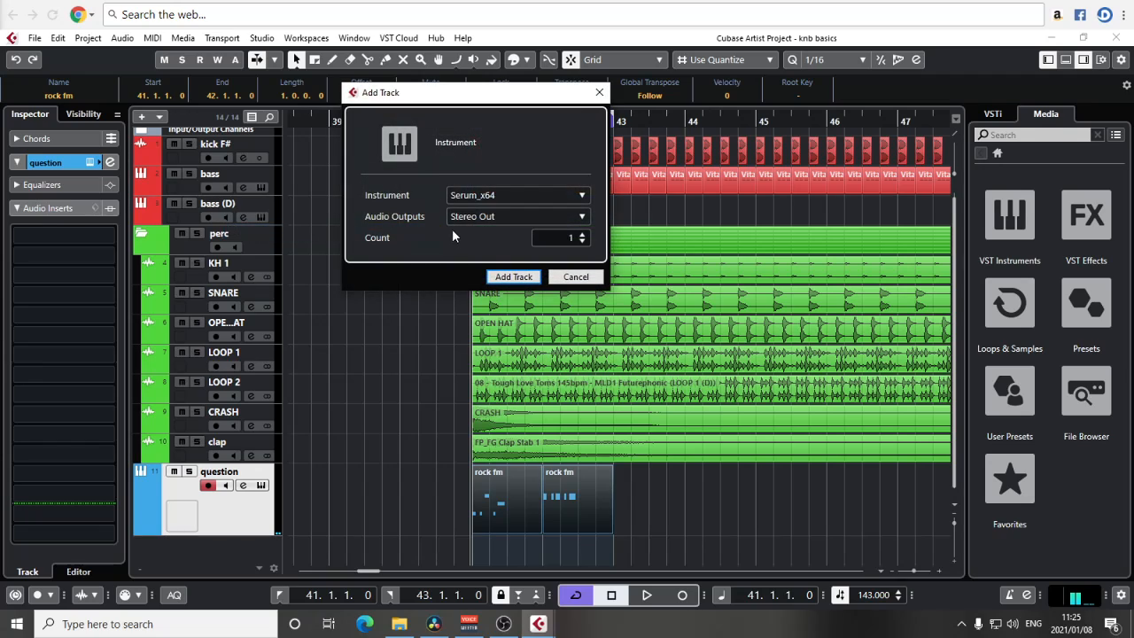
click(514, 277)
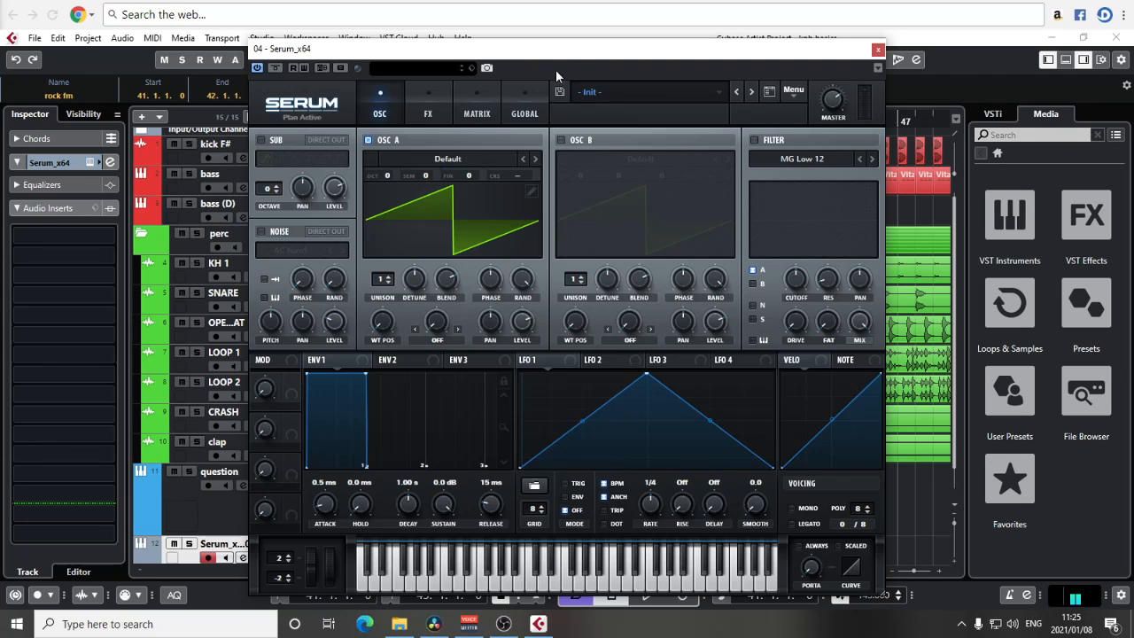
click(878, 50)
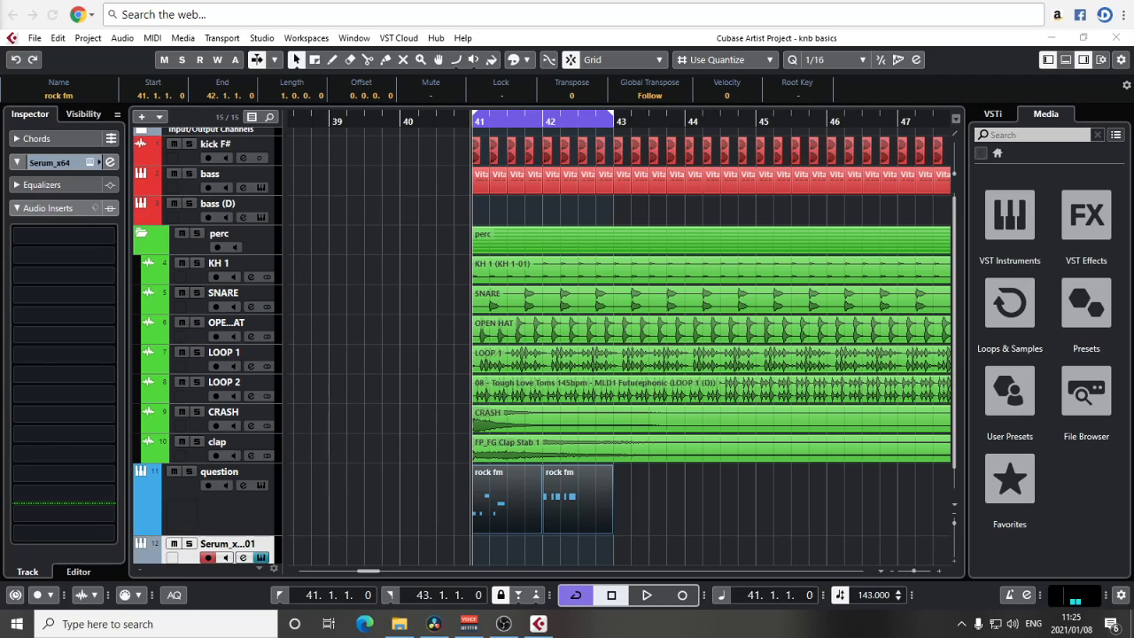
scroll(379, 437, down, 1)
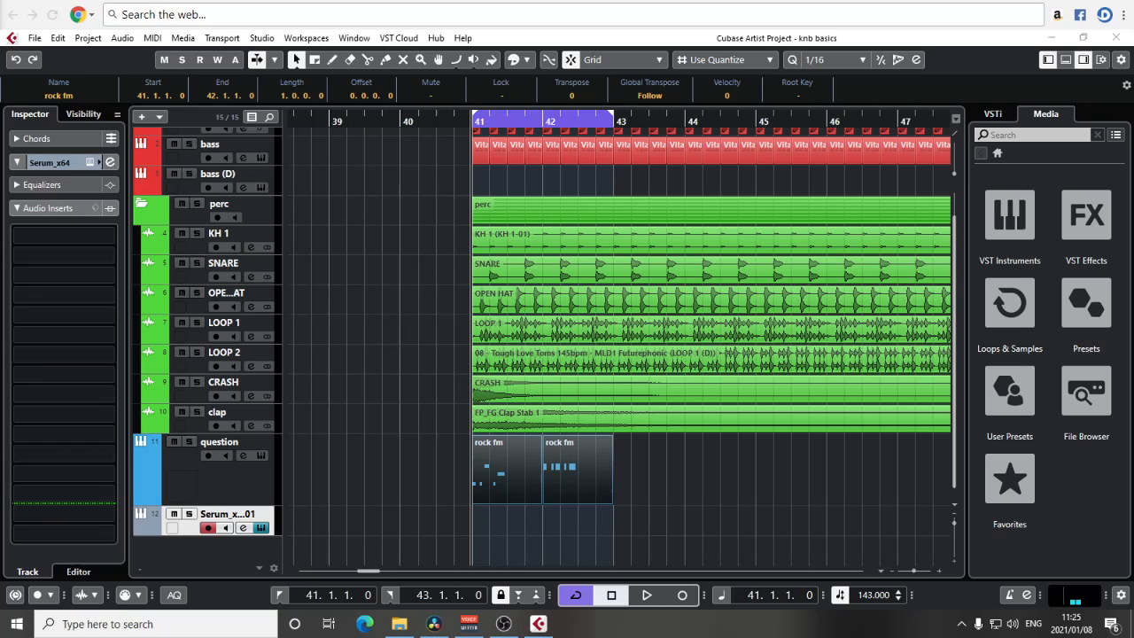
Move the bar 42 rock fm part from the question track to the Serum track below and increase that track's height.
click(566, 521)
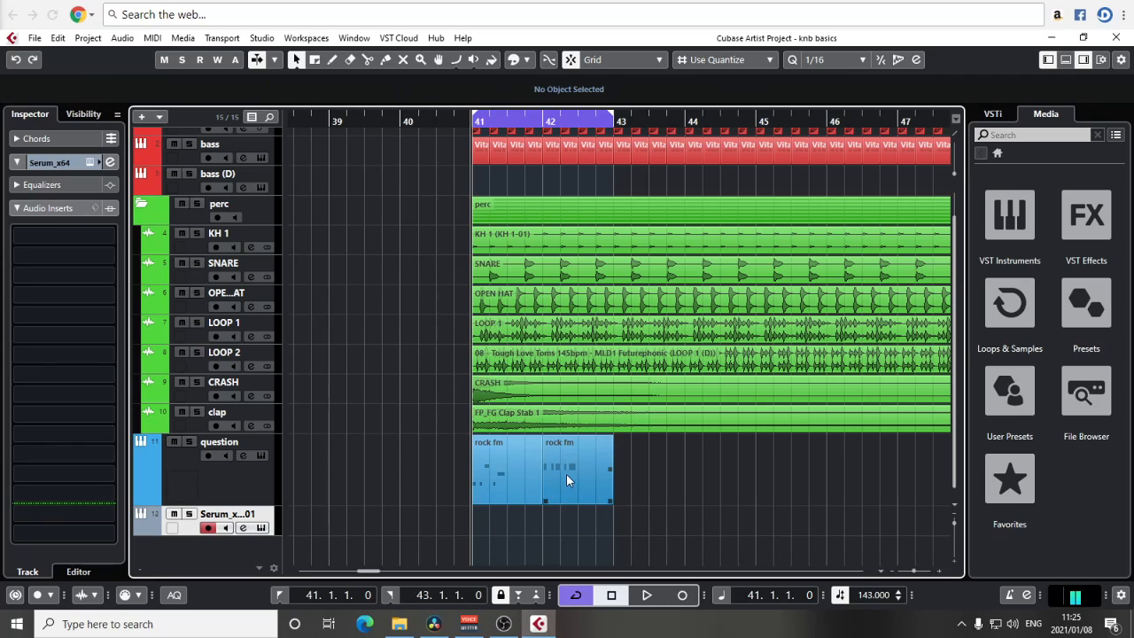
drag(567, 476, 571, 514)
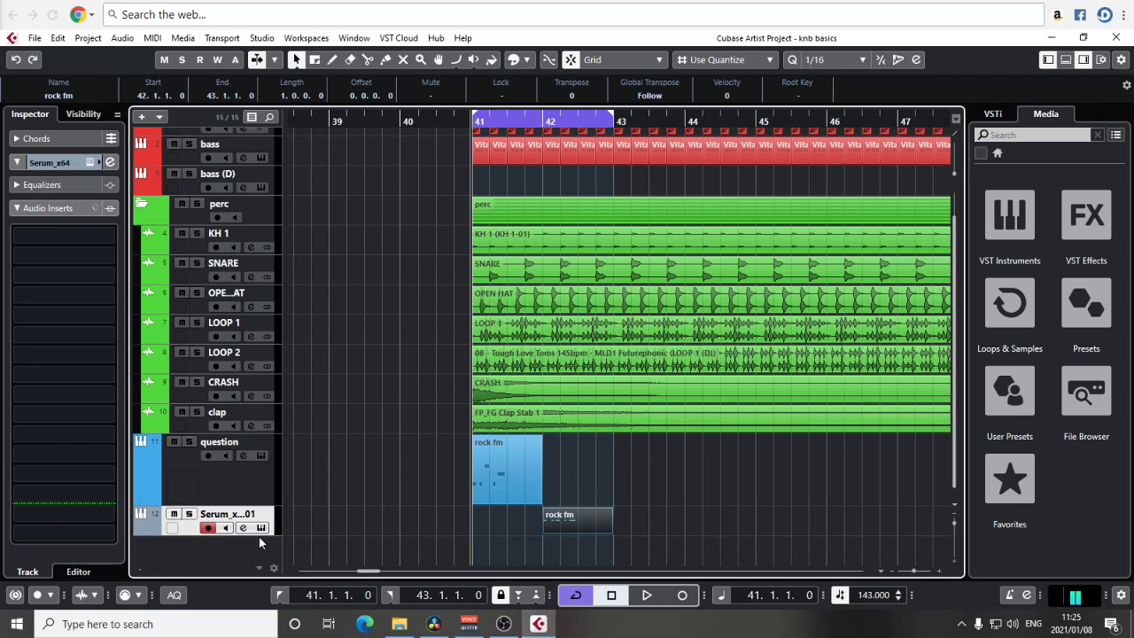
drag(269, 537, 270, 562)
scroll(685, 482, down, 1)
scroll(685, 481, right, 1)
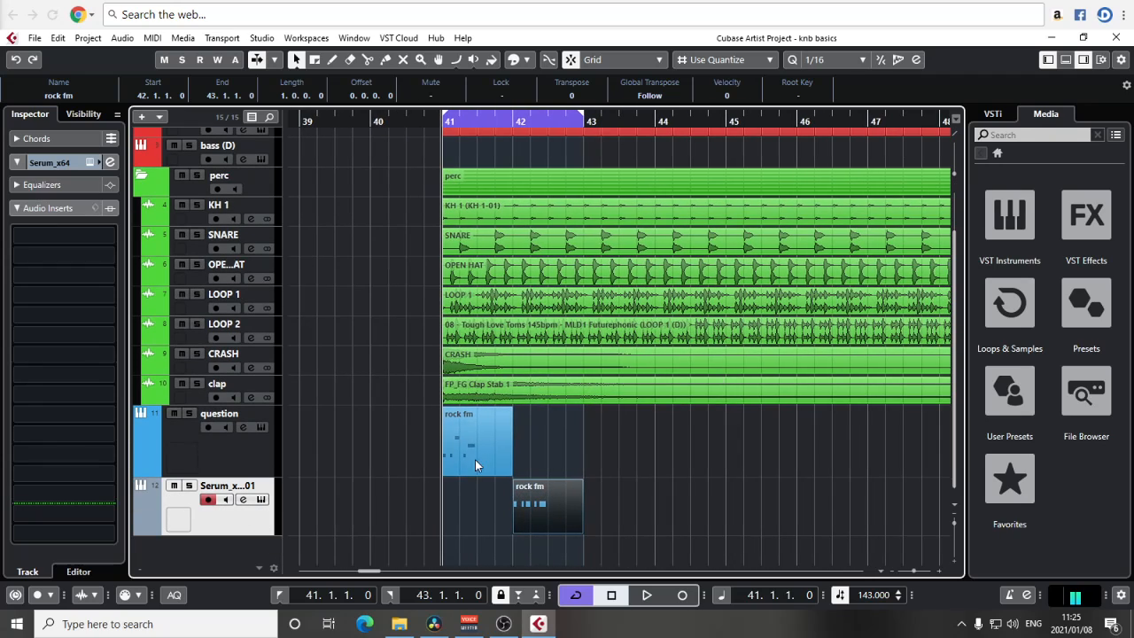
Solo the question and Serum tracks and lower the Serum track's audio fader to -4.92 while the loop plays.
key(space)
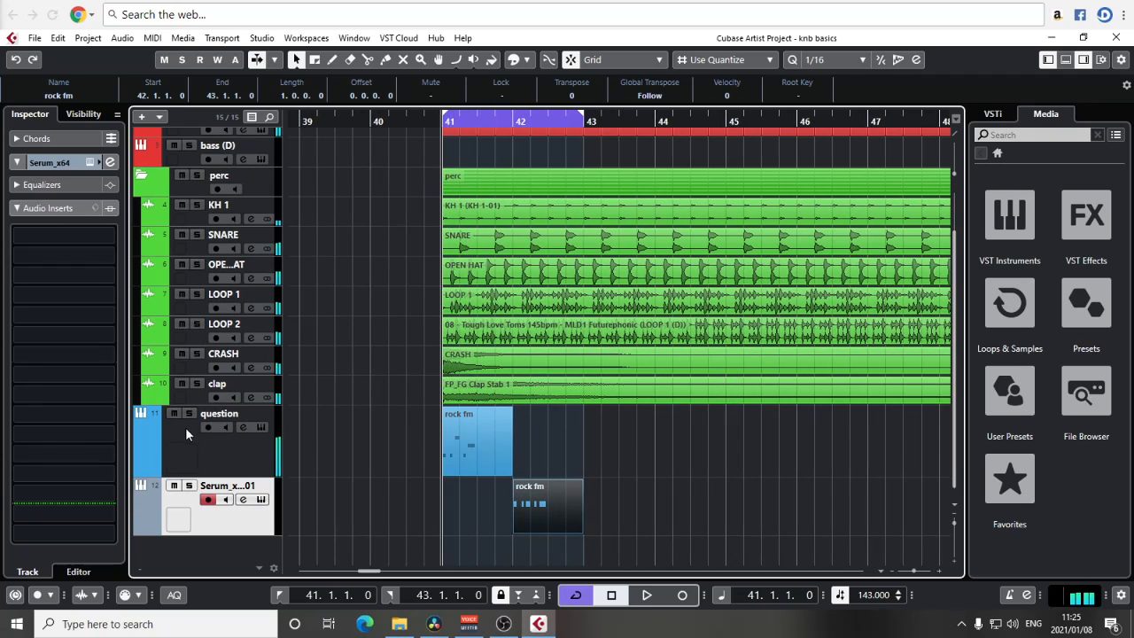
key(s)
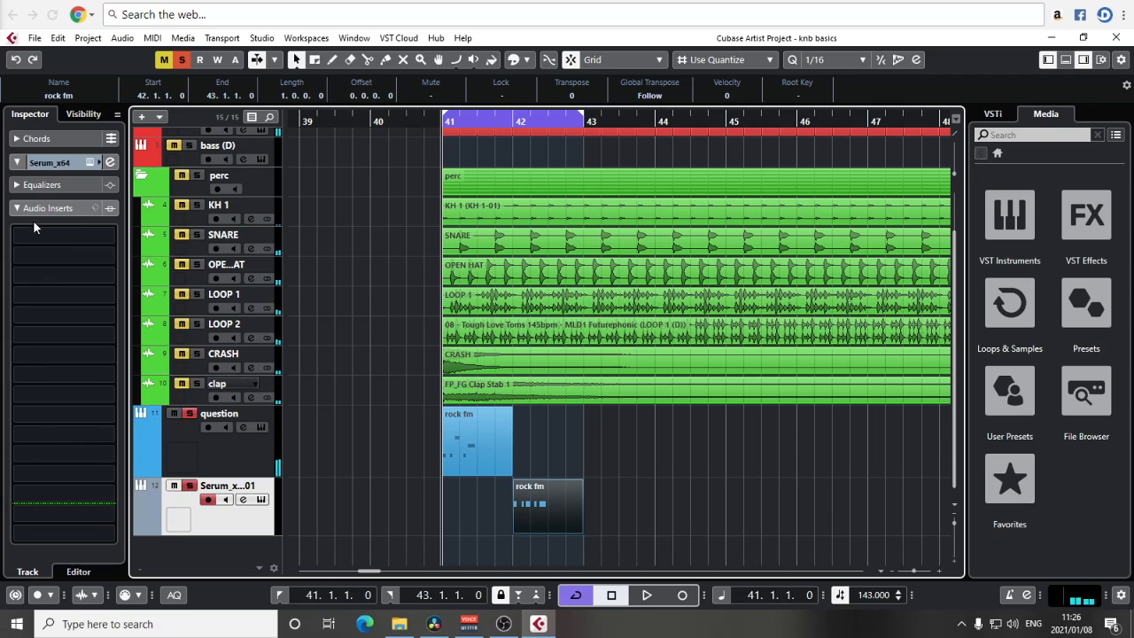
click(36, 211)
click(60, 341)
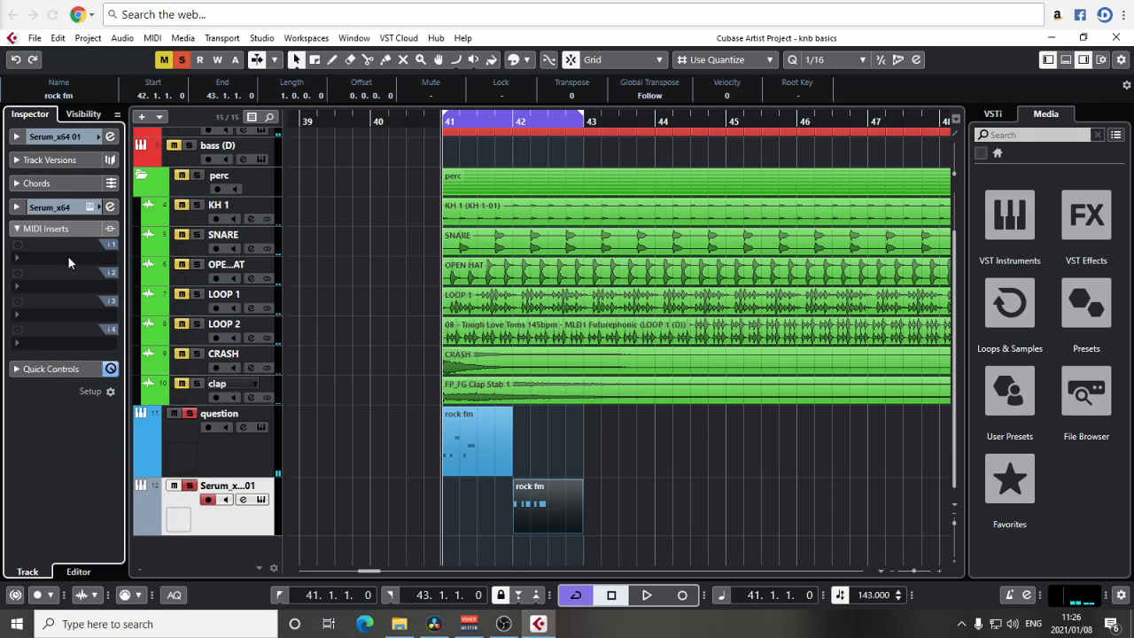
click(62, 211)
click(60, 301)
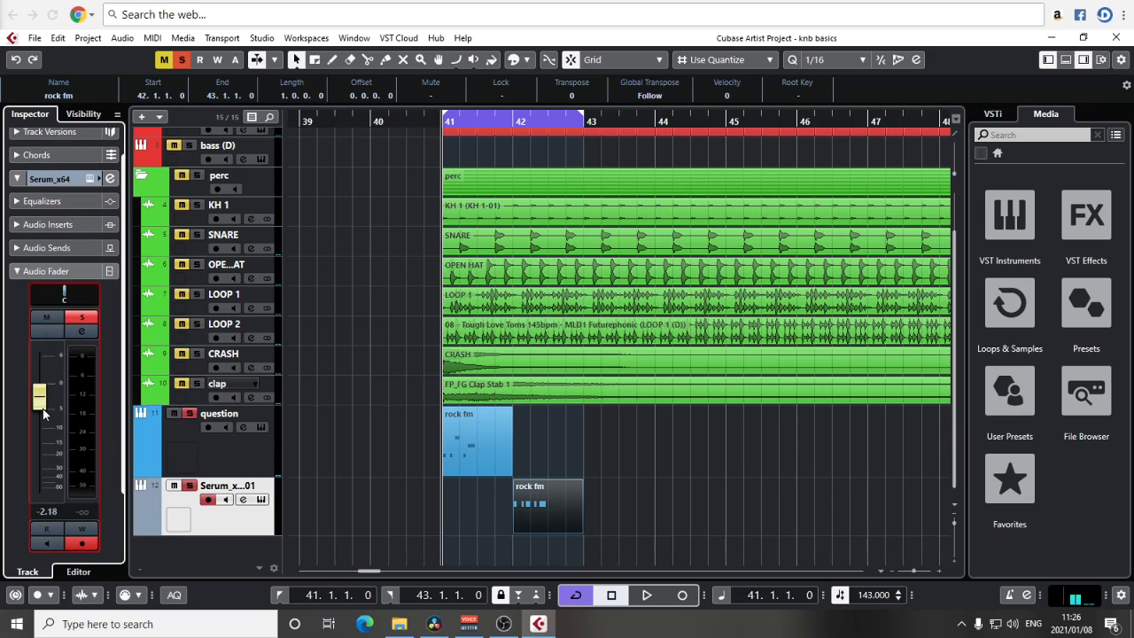
key(space)
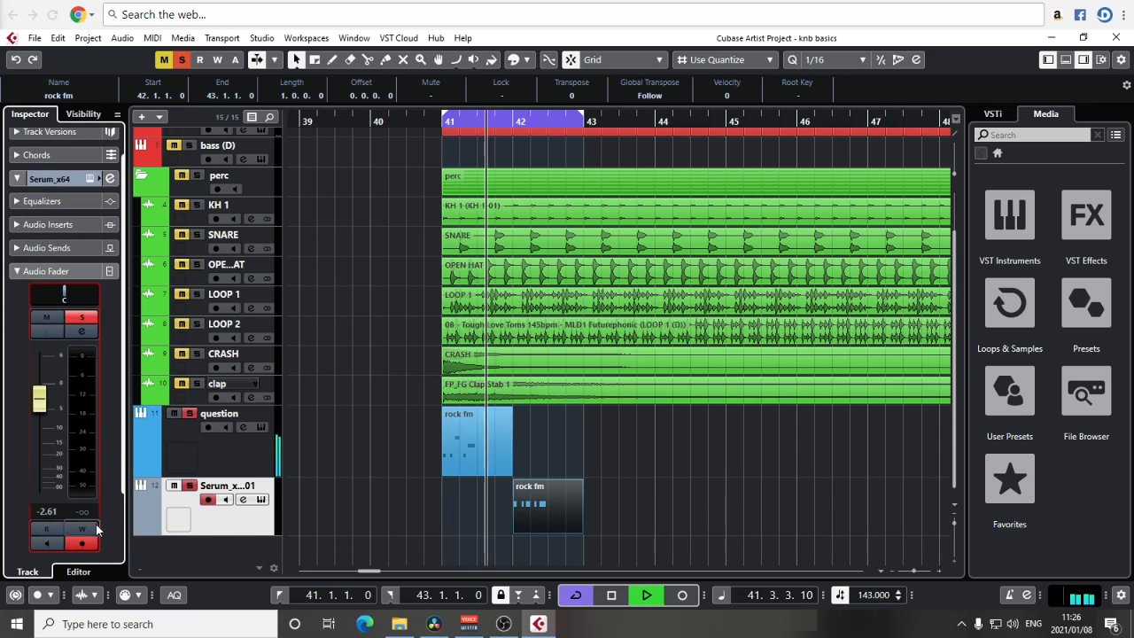
scroll(50, 413, down, 5)
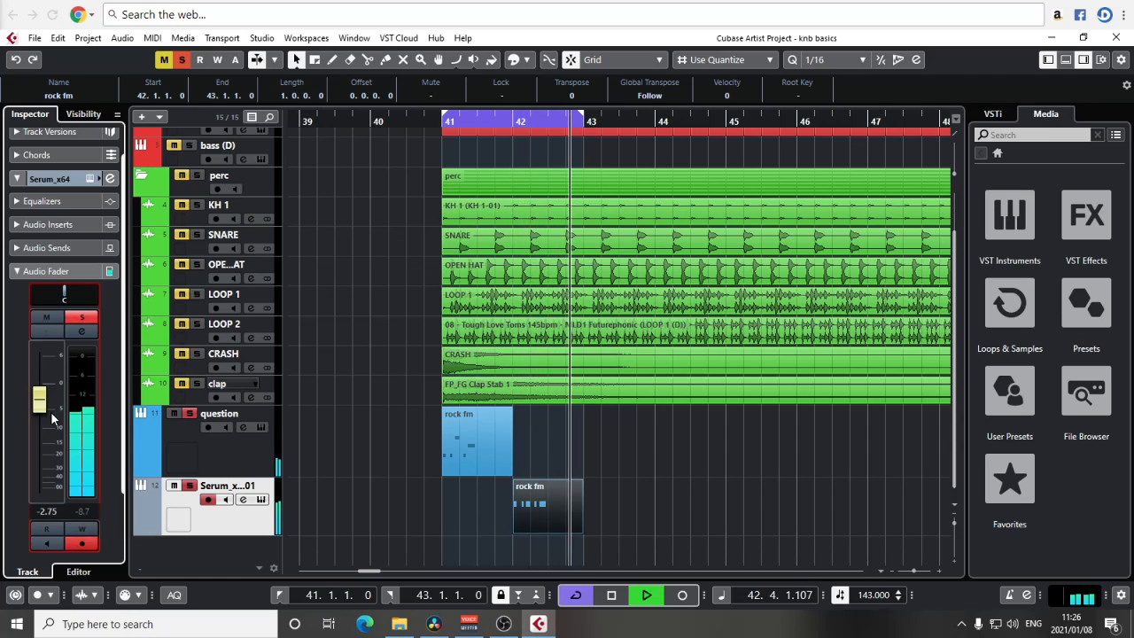
scroll(51, 416, down, 7)
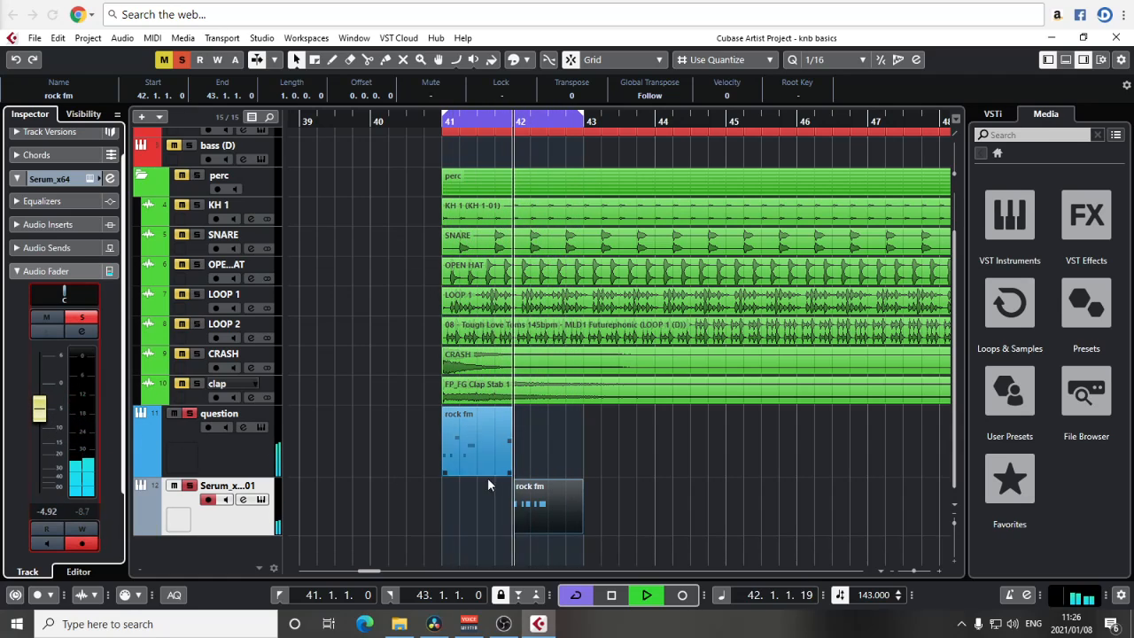
Try transposing all notes of the question track's rock fm part down one octave, and shift them back up.
double_click(508, 447)
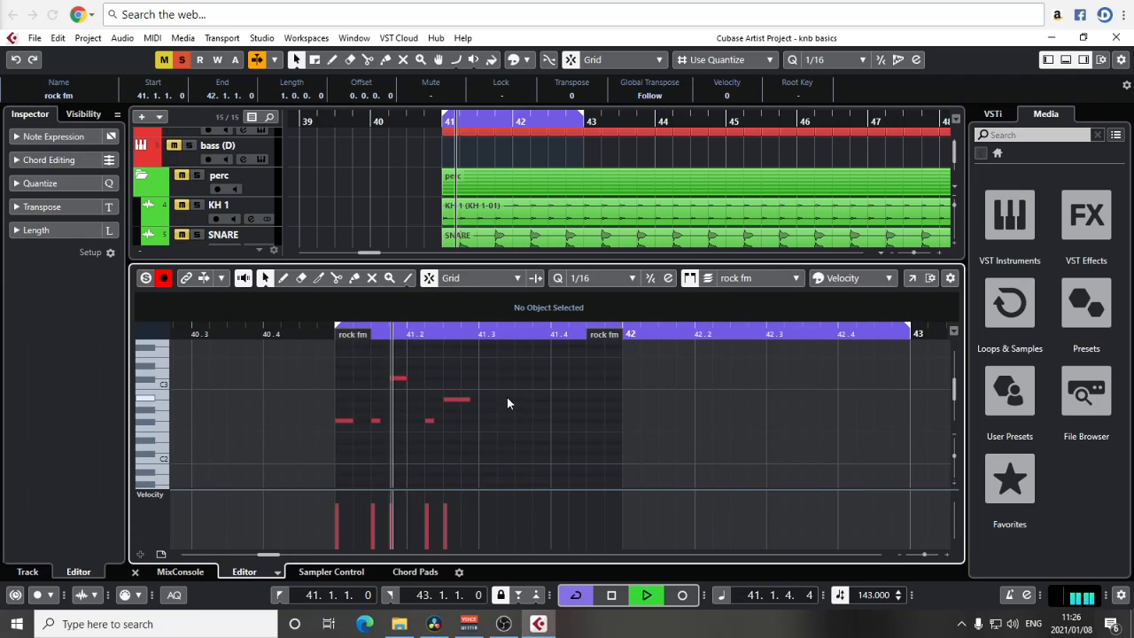
drag(532, 369, 295, 443)
key(shift+Down)
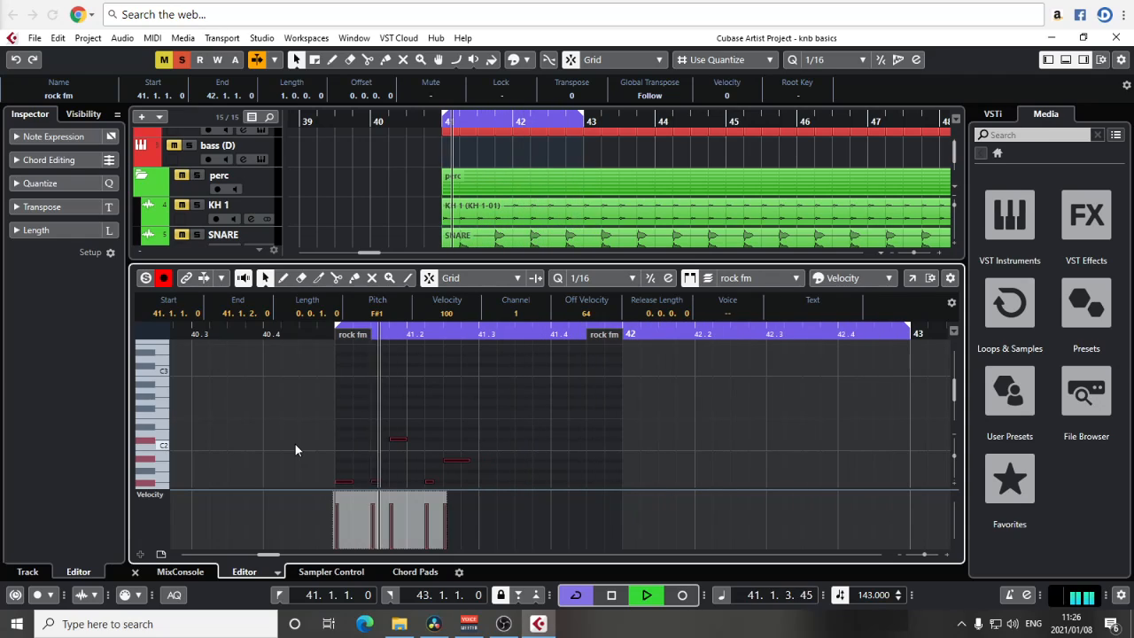
key(shift+Up)
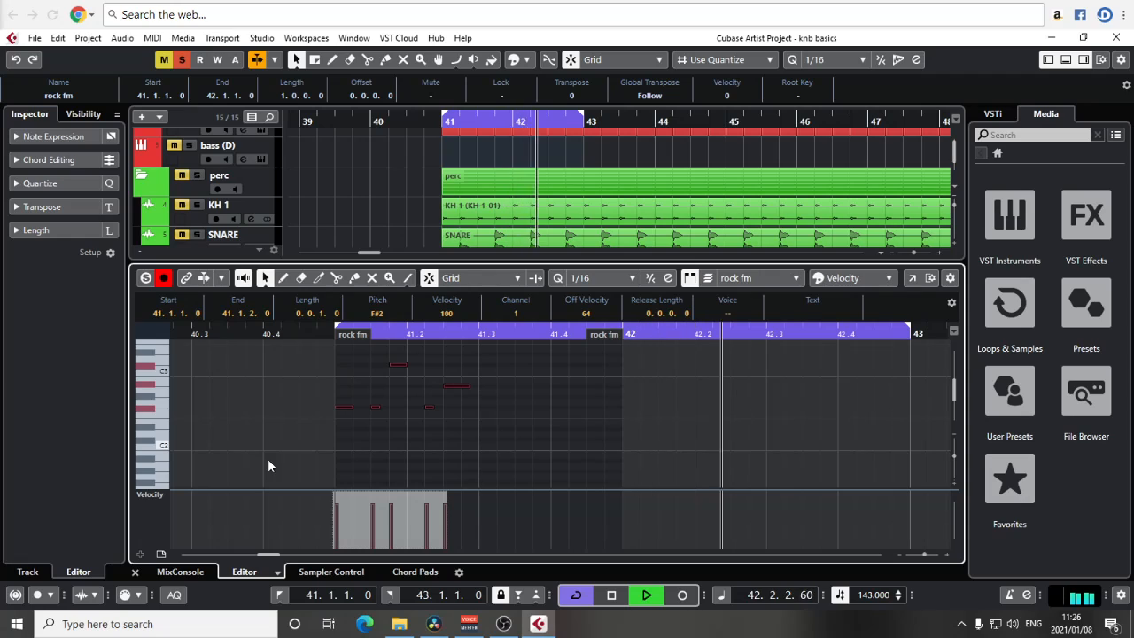
click(135, 571)
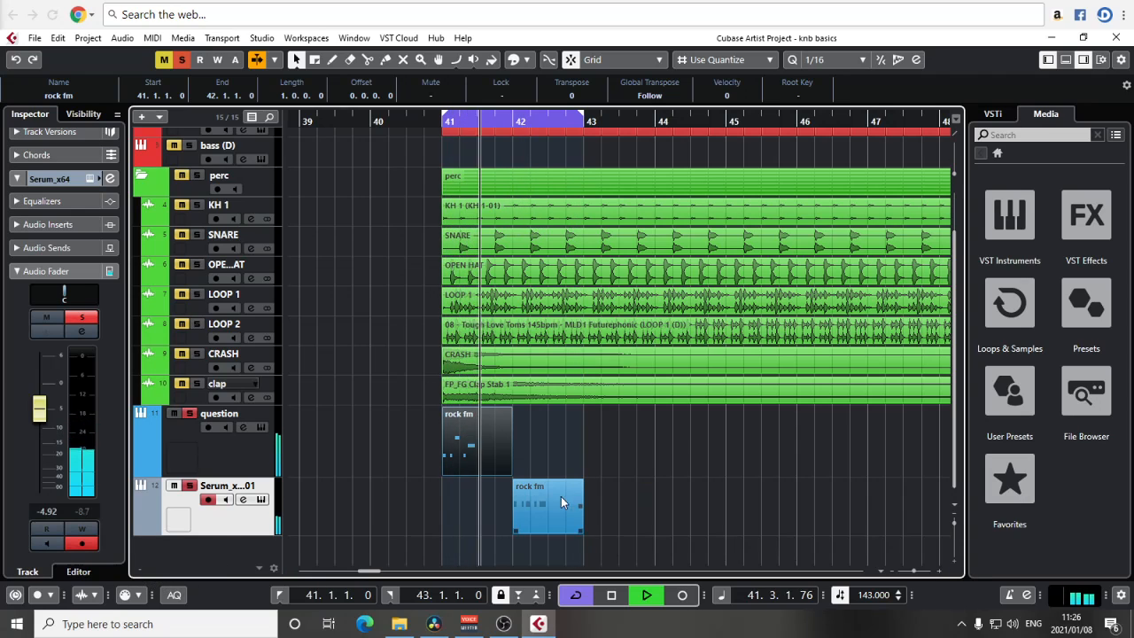
Compare the question part with the answer part on the Serum track and play both soloed tracks in sequence.
key(space)
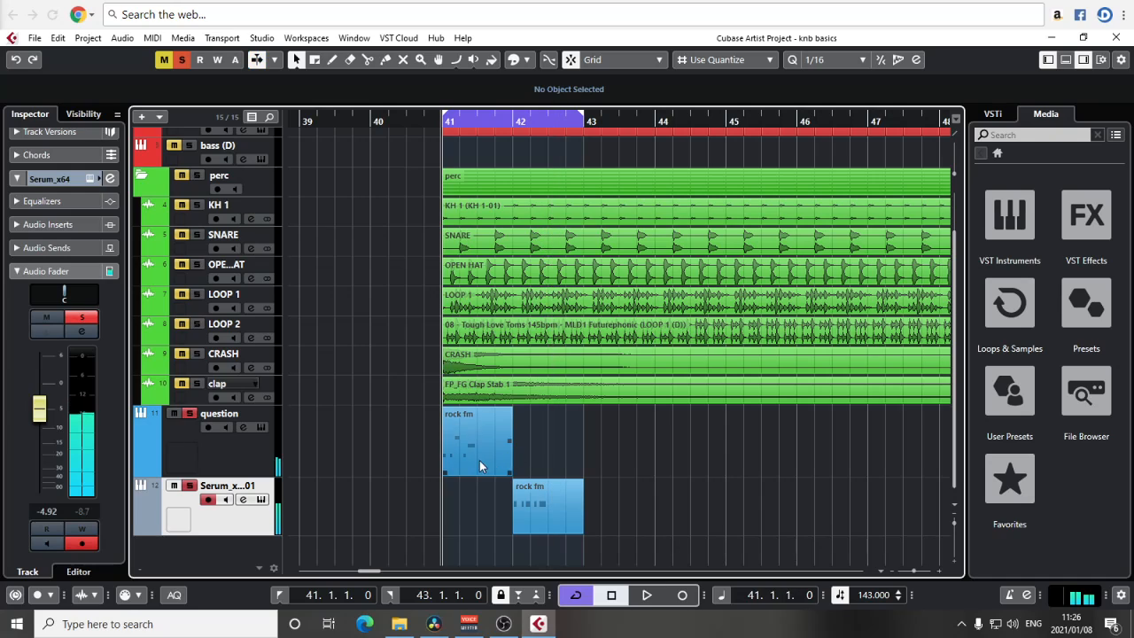
click(477, 459)
click(529, 516)
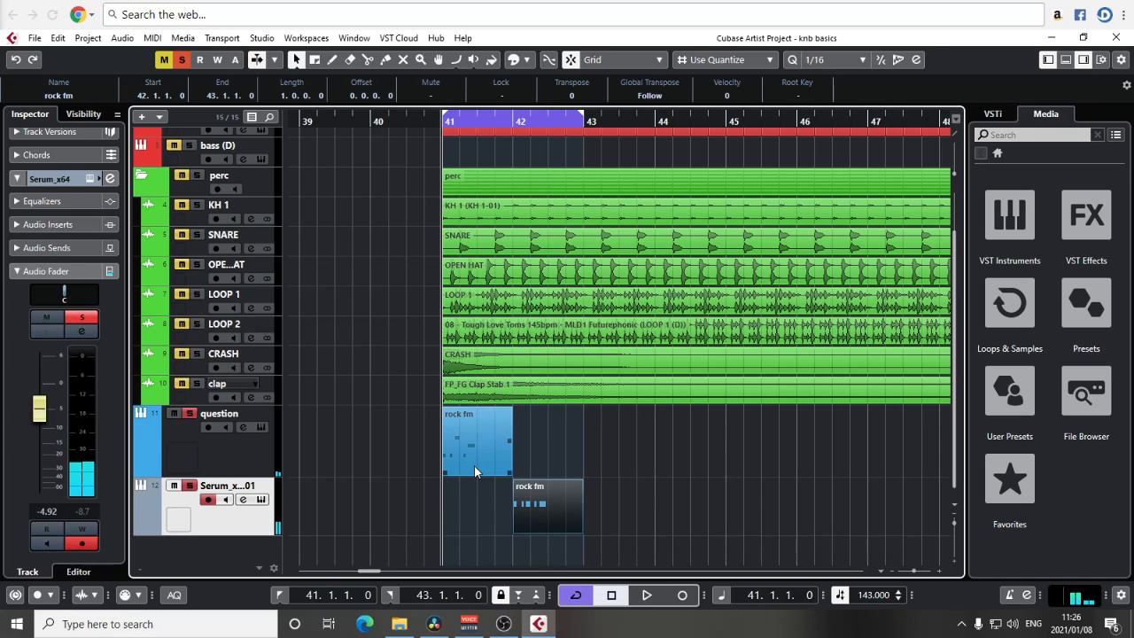
key(g)
key(g)
key(g)
key(h)
key(h)
key(h)
key(h)
key(h)
key(h)
key(h)
key(h)
key(h)
key(h)
key(h)
key(h)
key(h)
key(h)
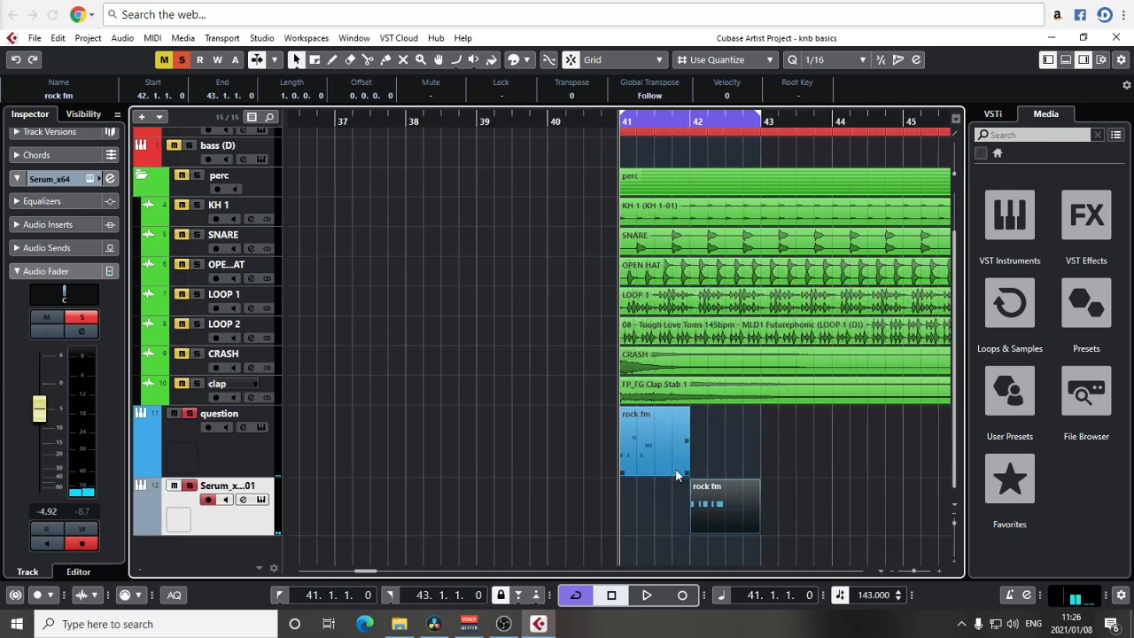
key(space)
key(g)
key(g)
key(g)
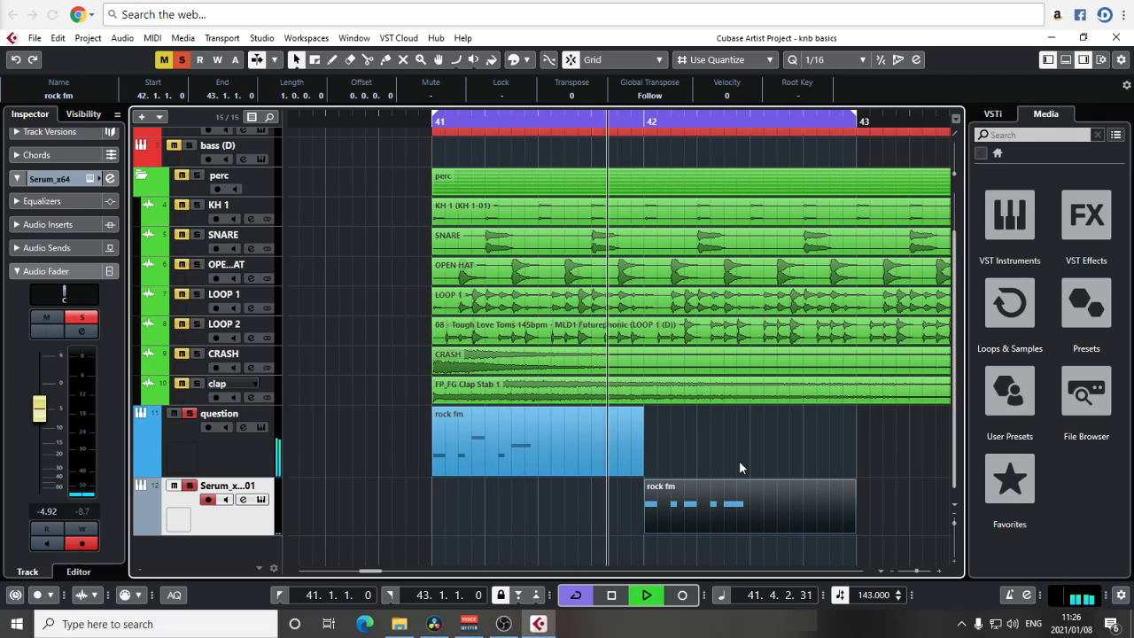
key(g)
key(g)
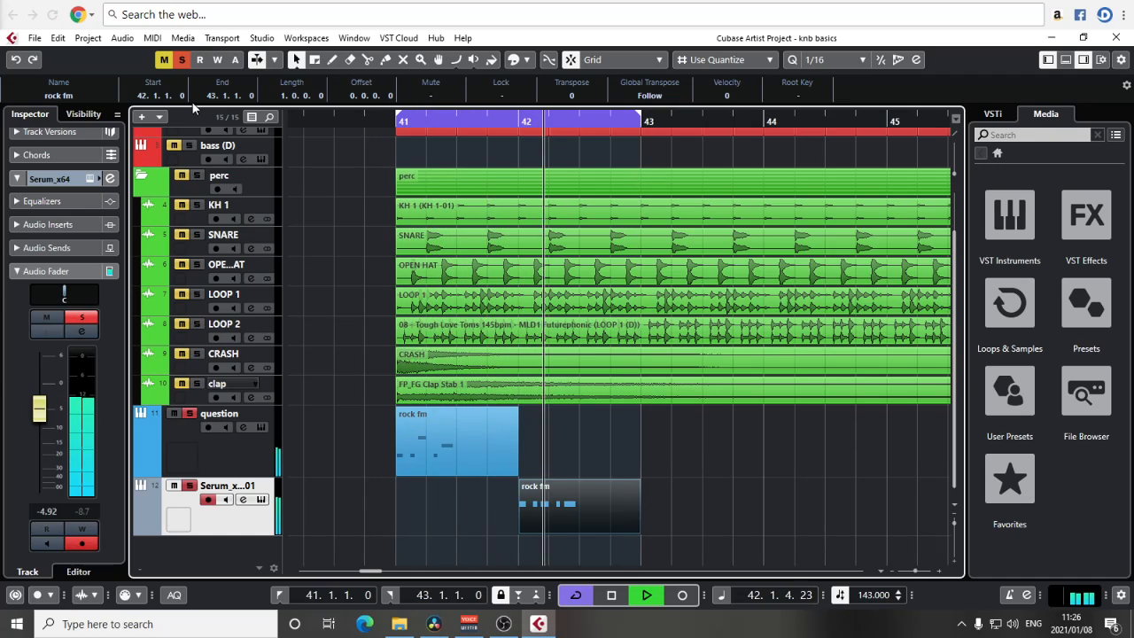
Stop playback and clear the solo on all tracks.
key(space)
click(180, 60)
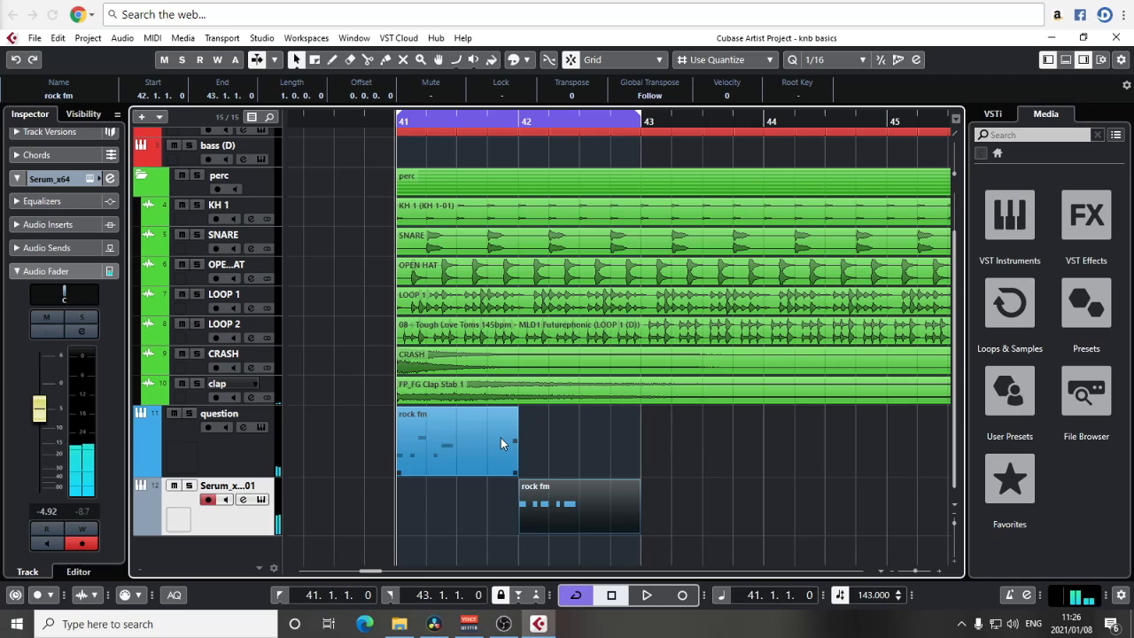
key(h)
key(h)
scroll(573, 472, right, 3)
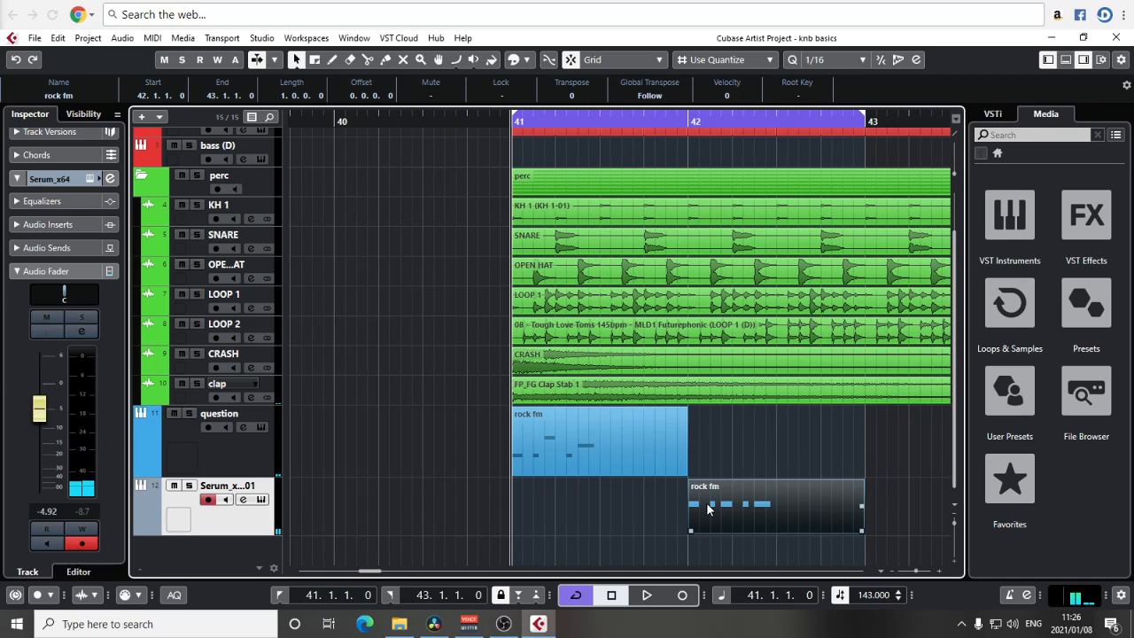
scroll(573, 511, right, 1)
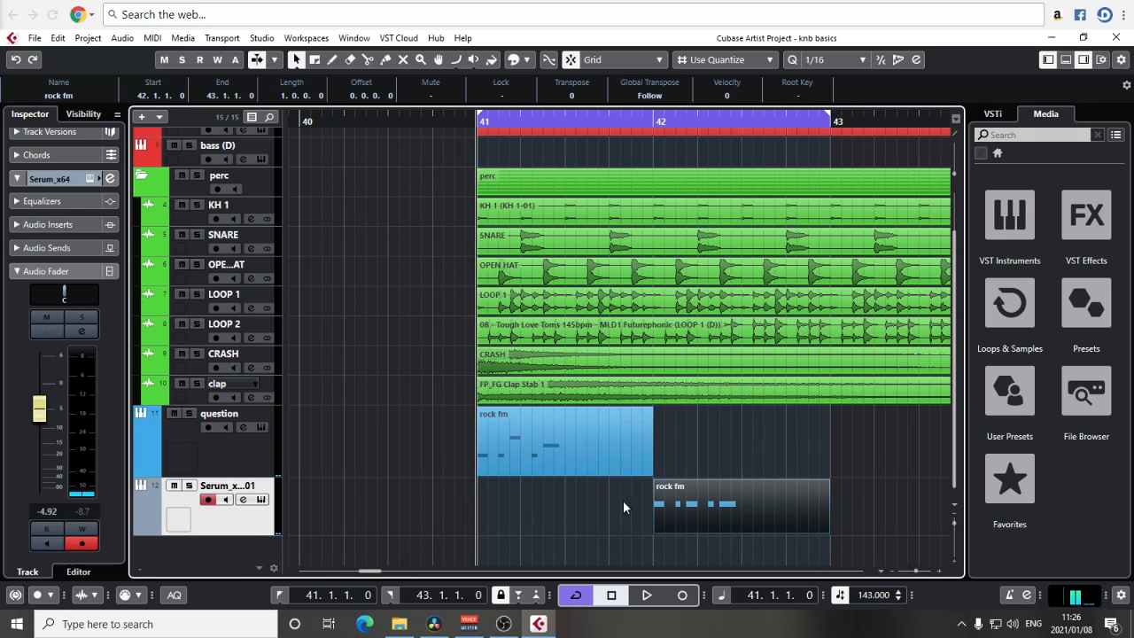
Add one more Serum_x64 instrument track with Stereo Out below the existing Serum track.
right_click(238, 543)
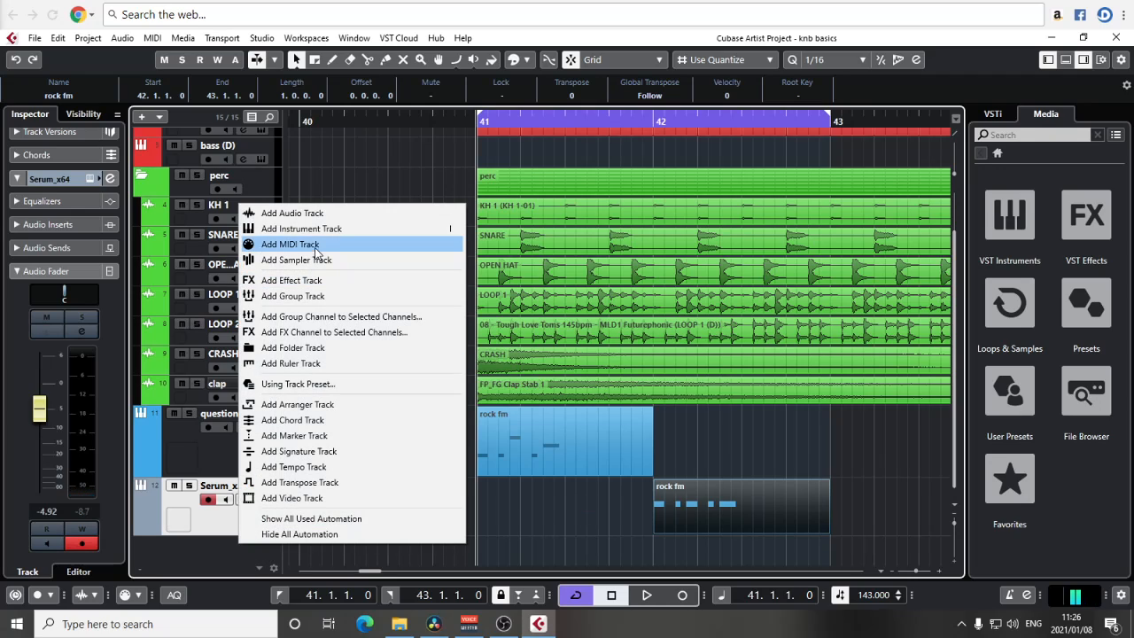
click(319, 229)
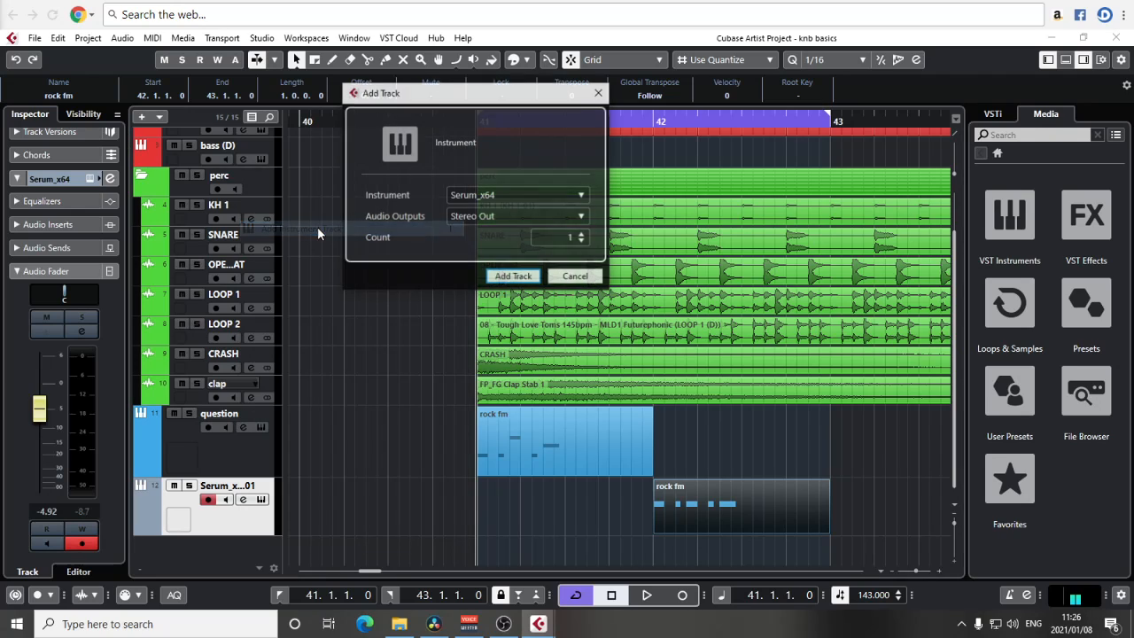
click(514, 274)
drag(736, 54, 0, 53)
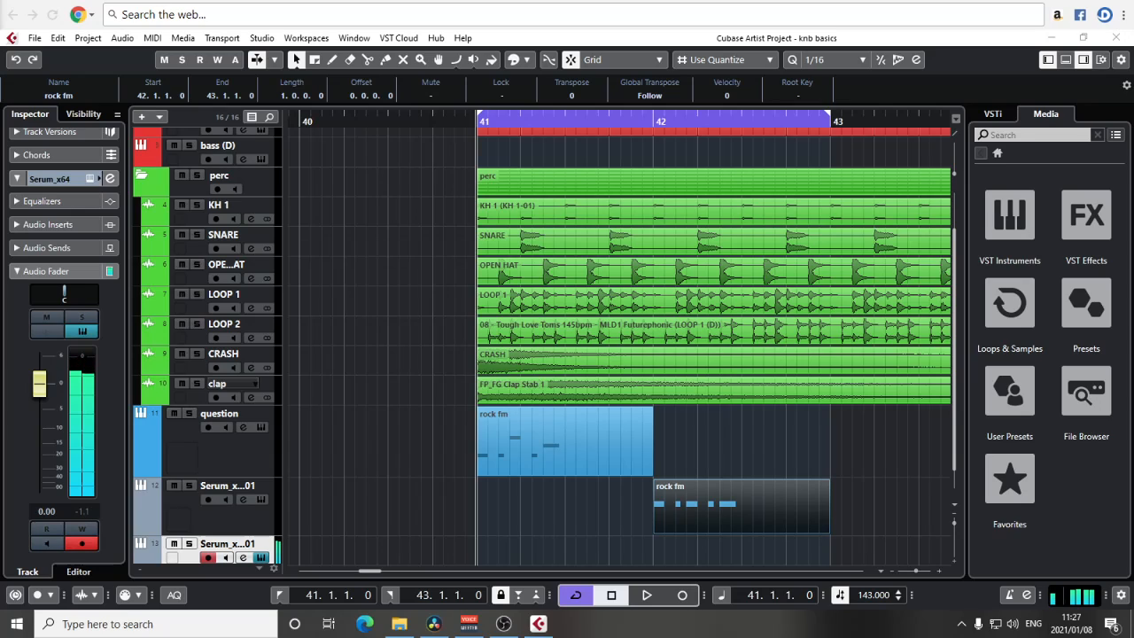
Draw a short part from 41.3.3 to 41.4.1 on the newest Serum track and fill it with one F#2 note.
scroll(602, 537, down, 1)
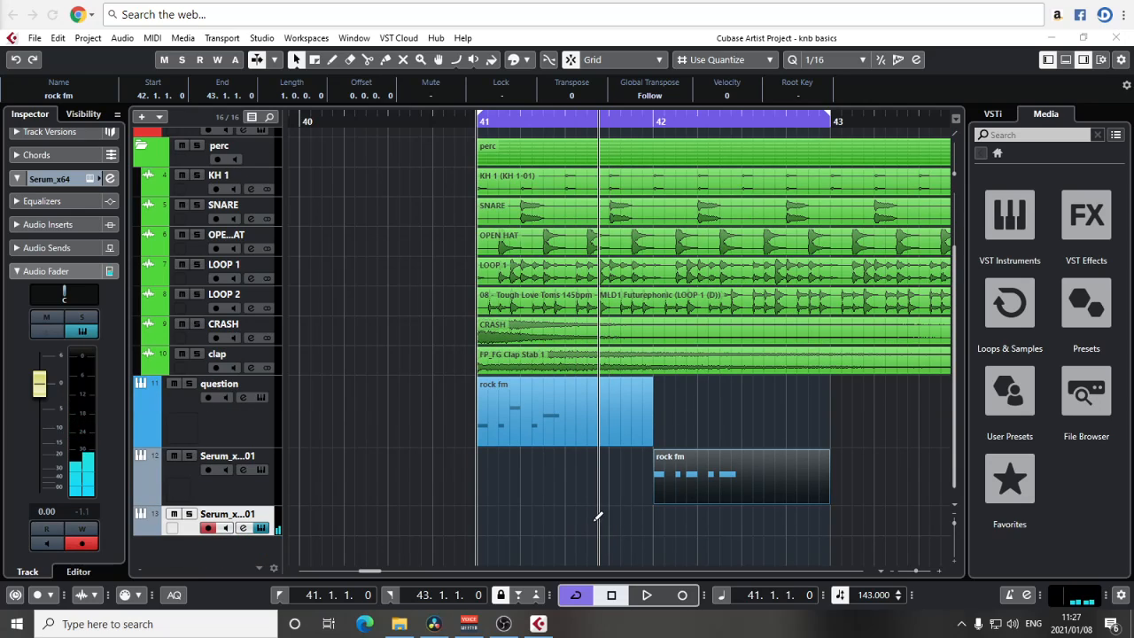
drag(600, 519, 612, 523)
double_click(599, 520)
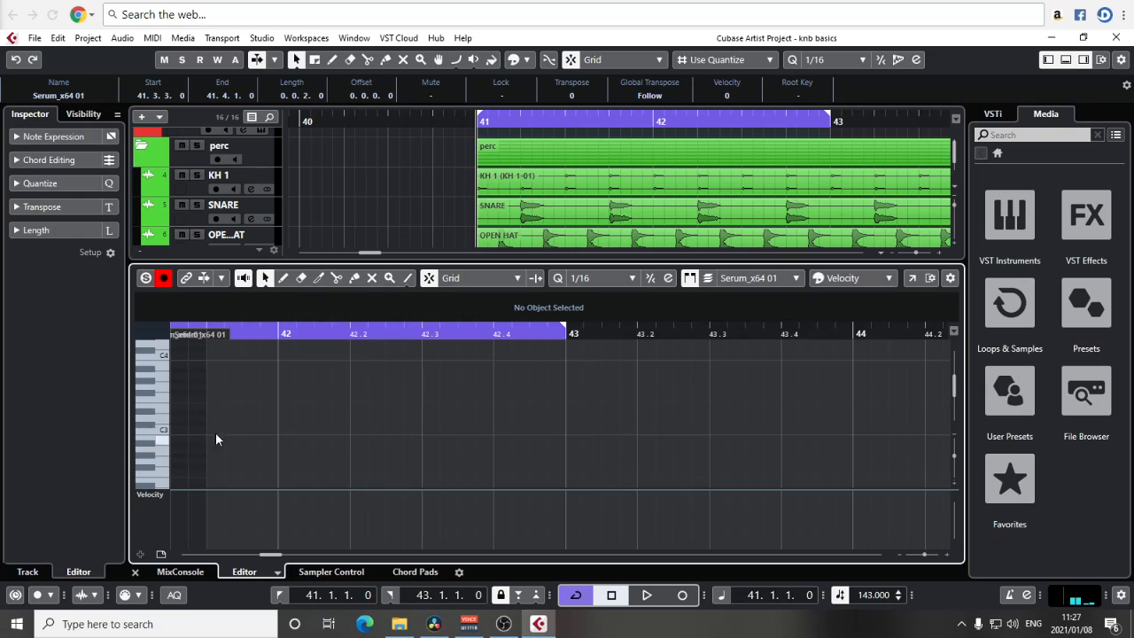
drag(181, 394, 217, 391)
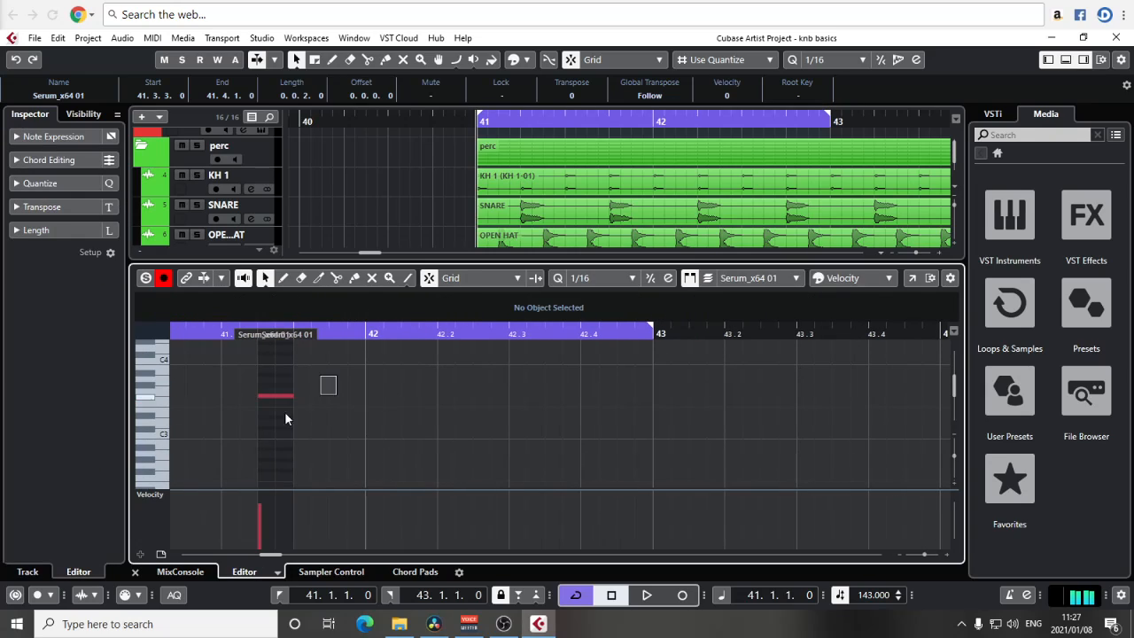
key(shift+Down)
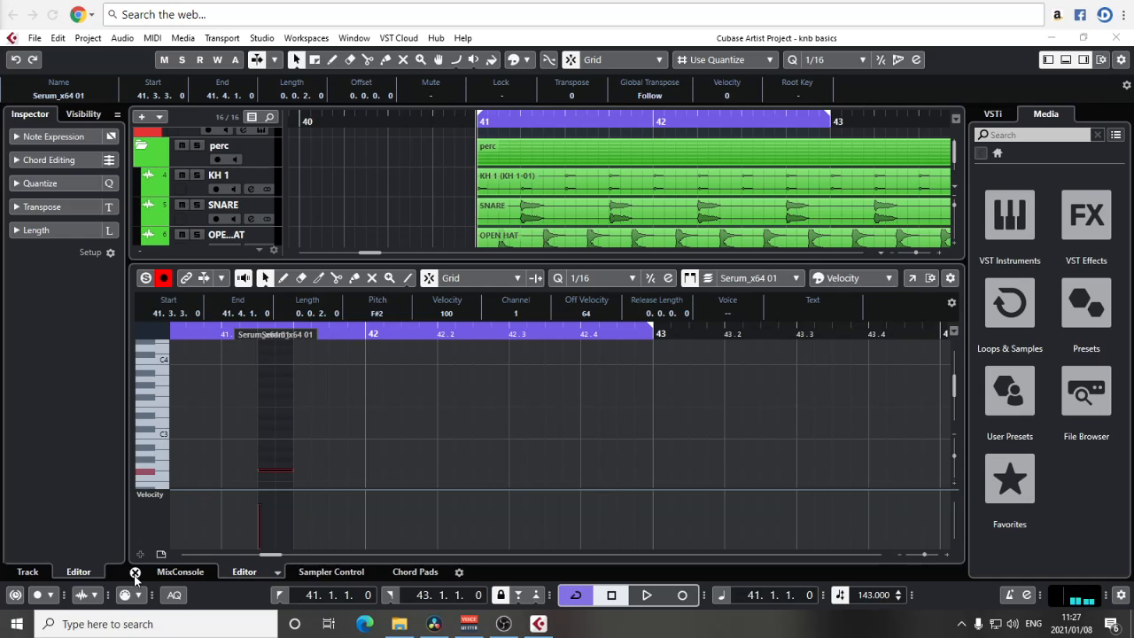
click(135, 573)
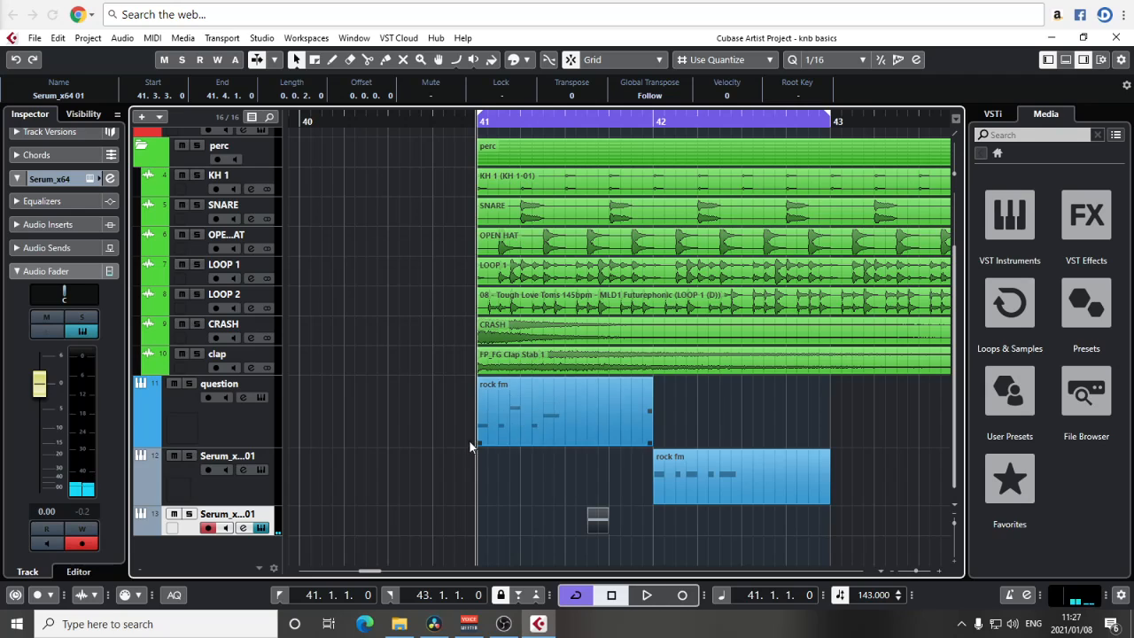
Raise the newest Serum track's audio fader to 3.74 while listening to the loop.
key(space)
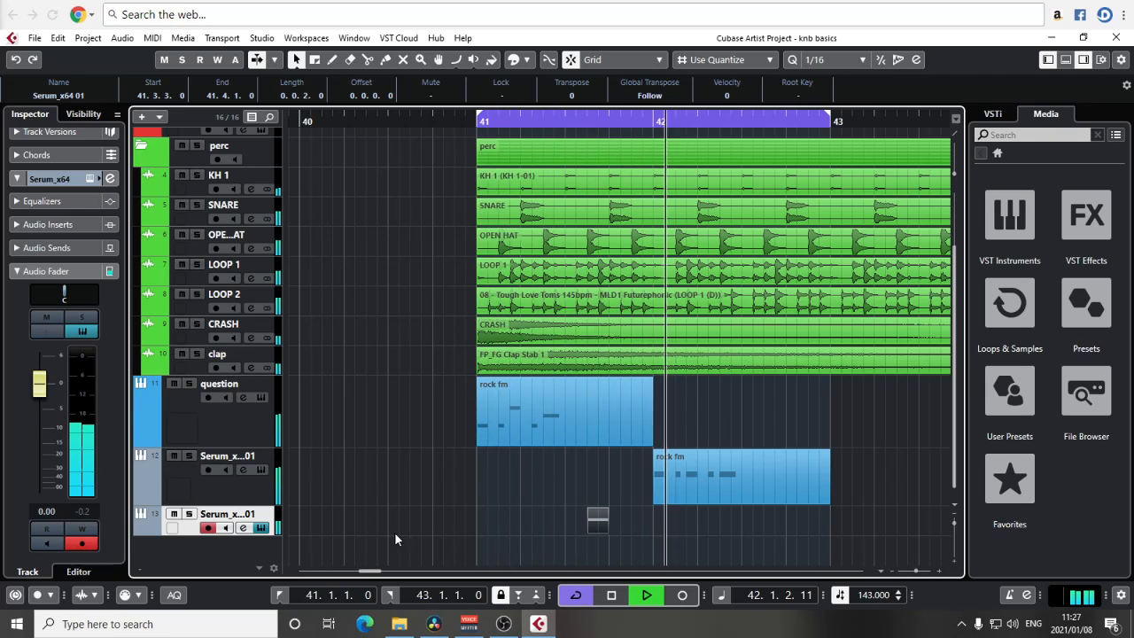
click(90, 511)
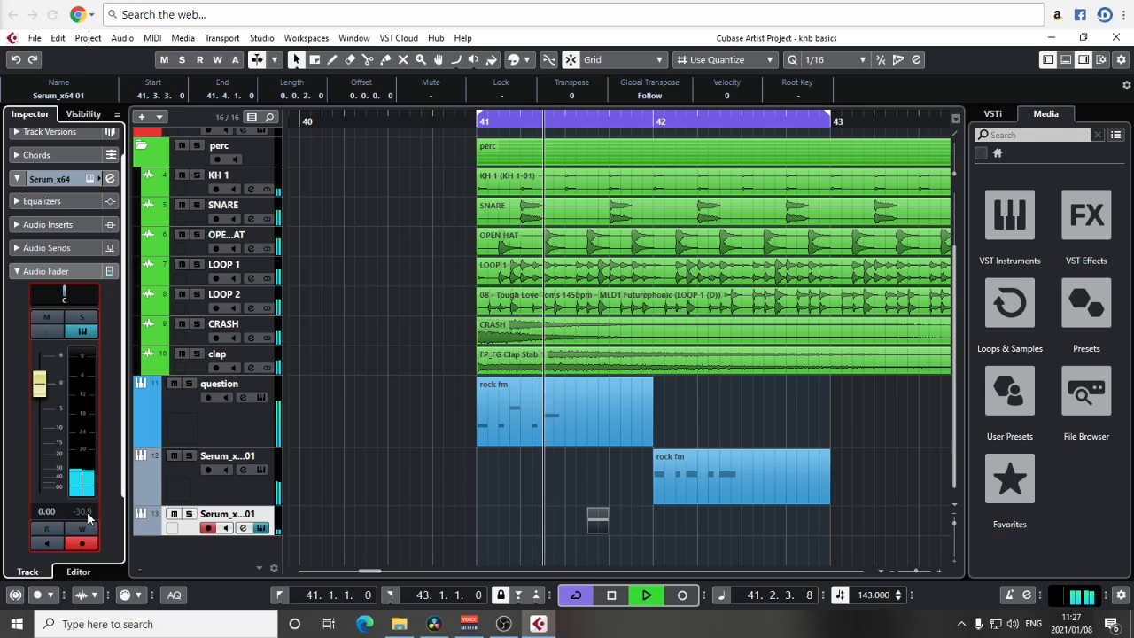
key(space)
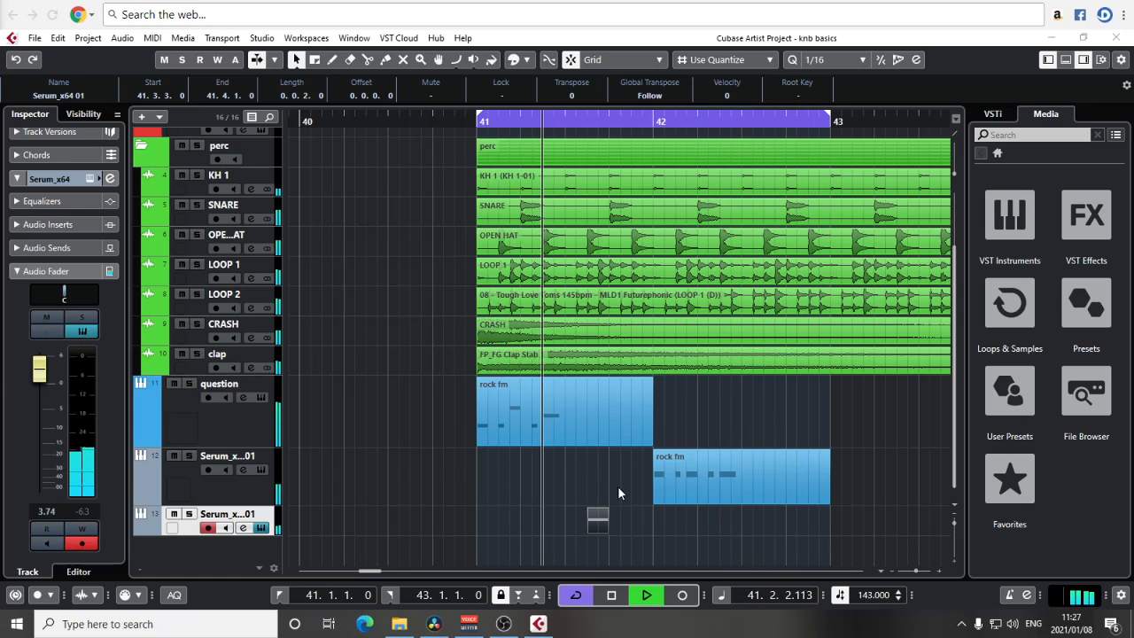
key(space)
Move the short part to 41.4.3 and place three copies of a one-note slice cut from the question part before it.
drag(594, 520, 644, 522)
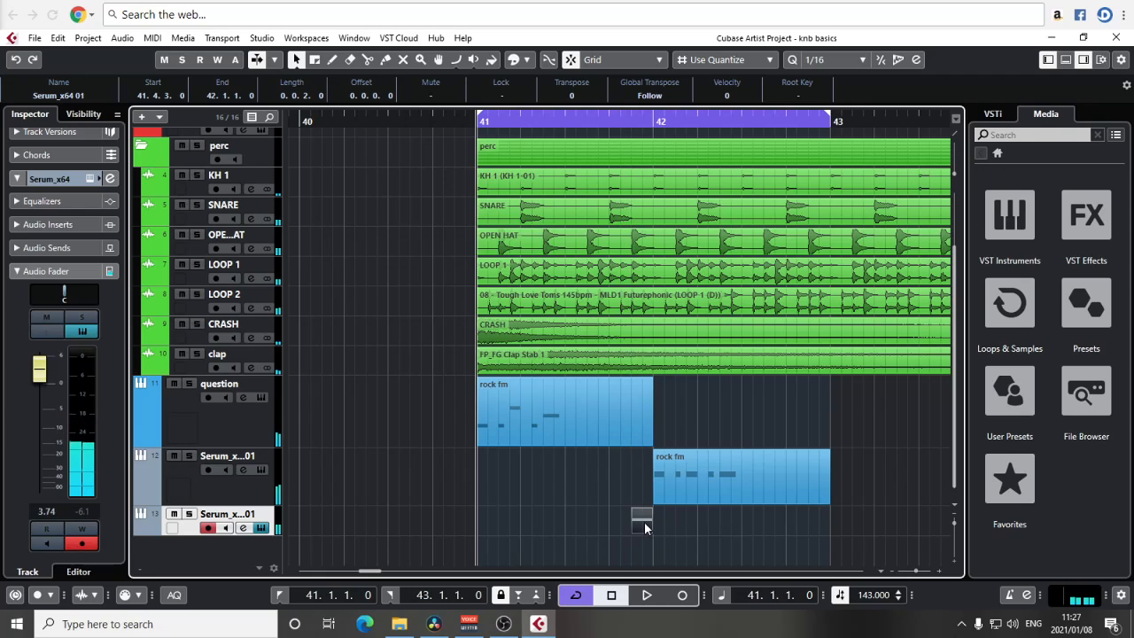
alt+click(543, 429)
drag(537, 428, 578, 532)
key(space)
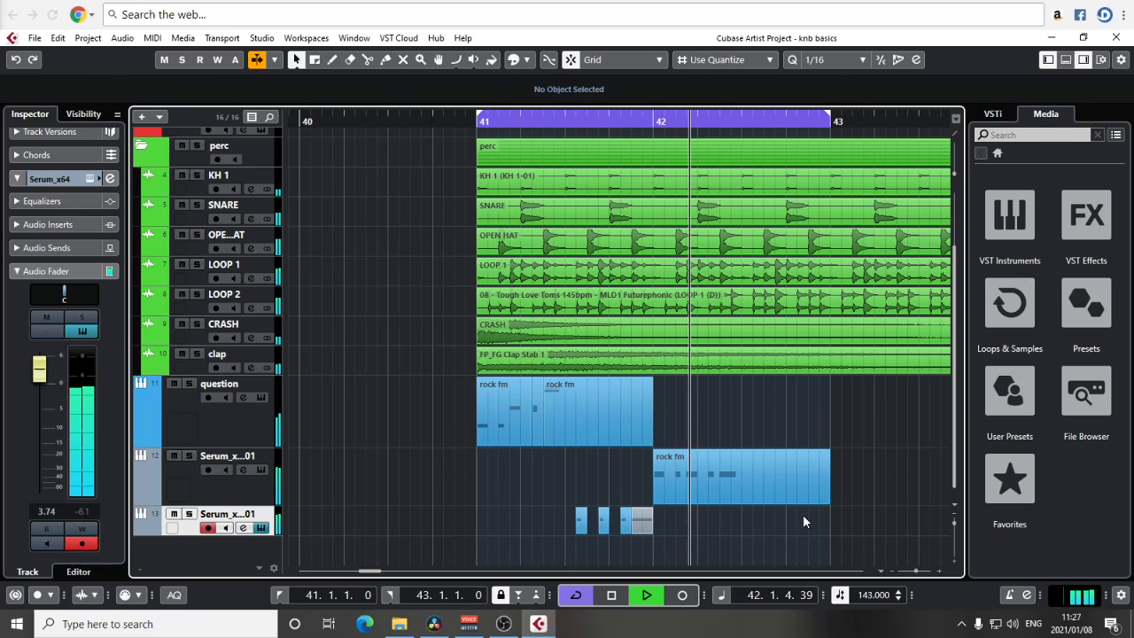
Delete the one-note slice at 41.3.2 on the newest Serum track and lower that track's audio fader to 0.44.
click(640, 521)
drag(589, 520, 569, 533)
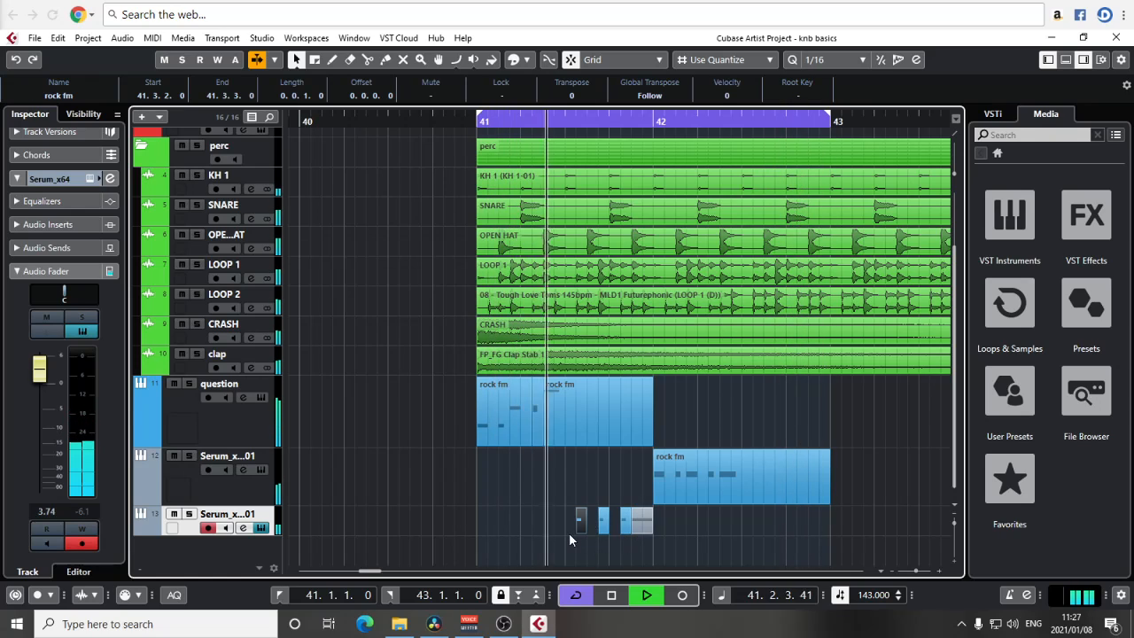
key(Delete)
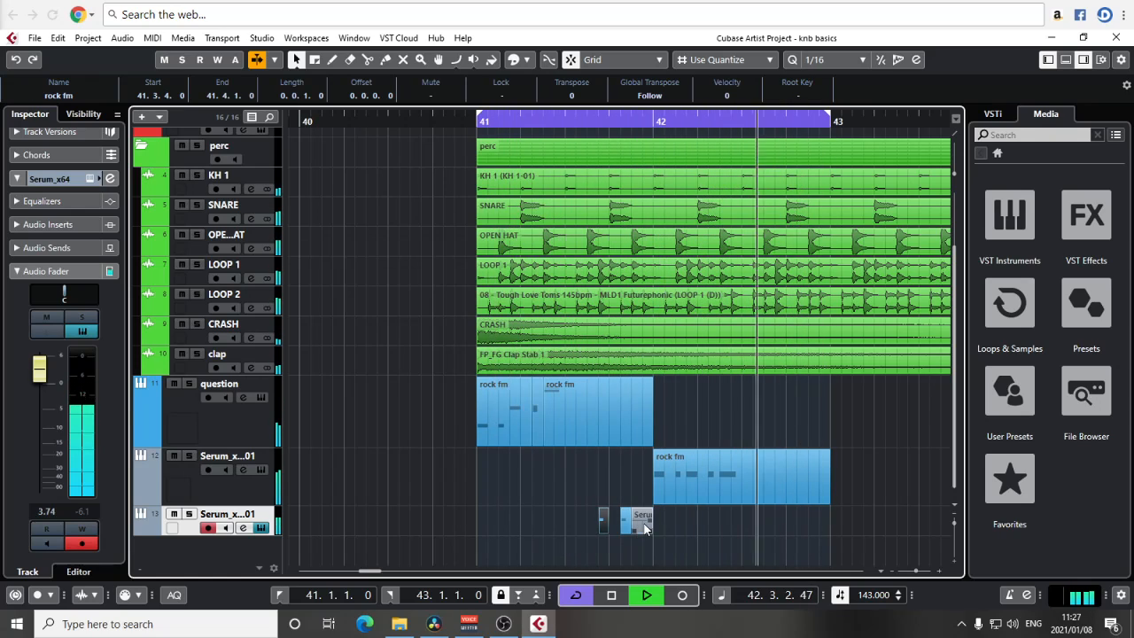
drag(44, 378, 46, 394)
click(87, 511)
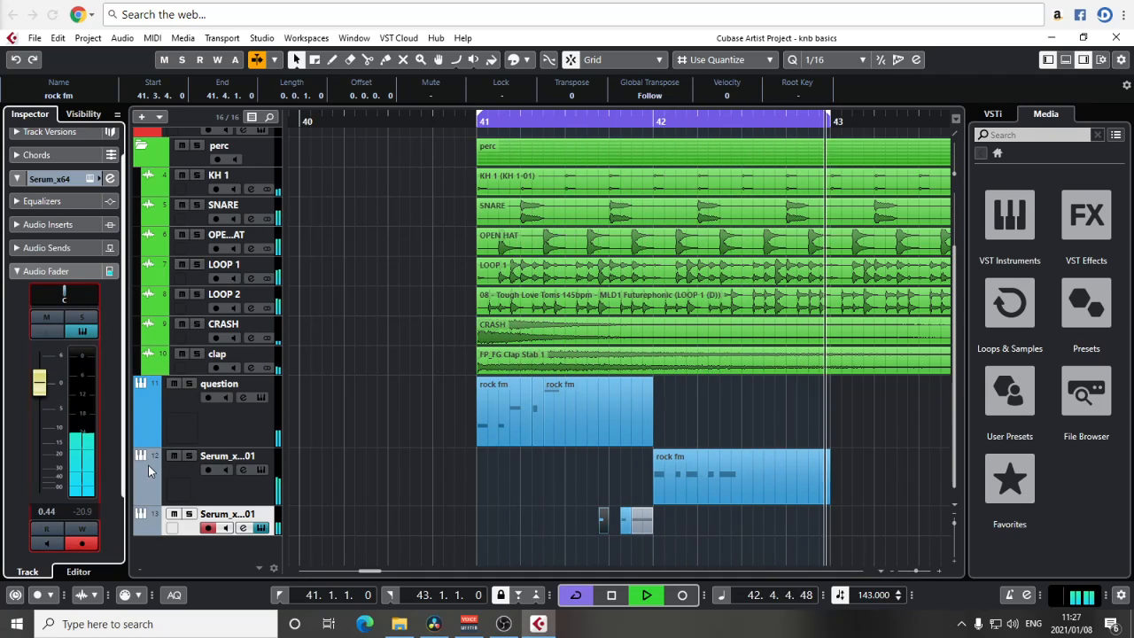
Stop playback and set the quantize preset to 1/1.
scroll(443, 515, right, 2)
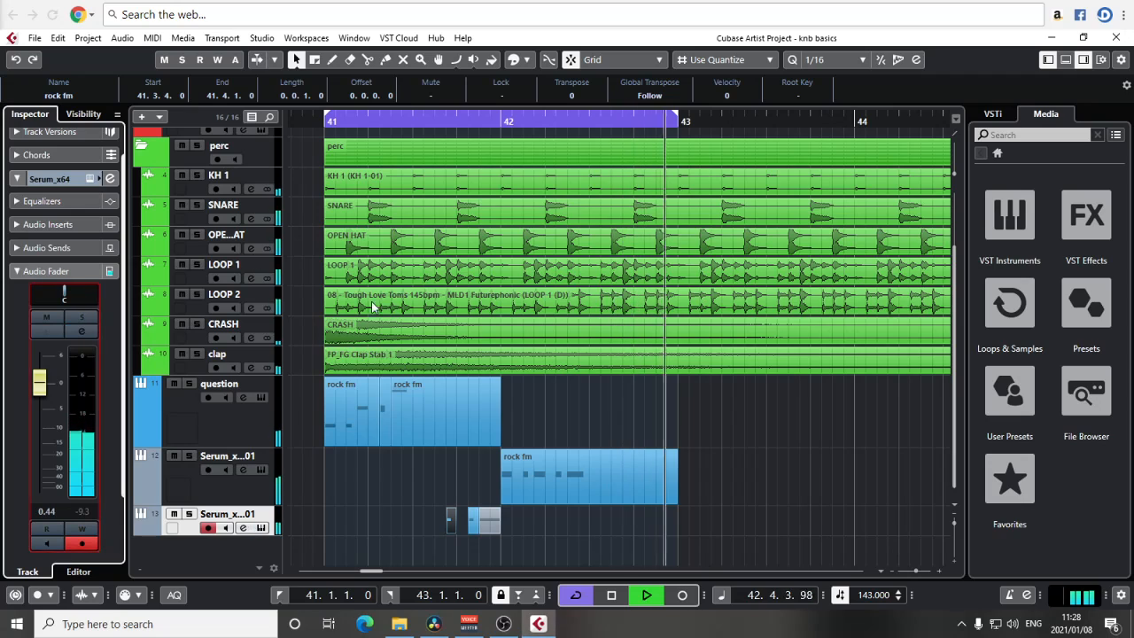
scroll(681, 390, down, 5)
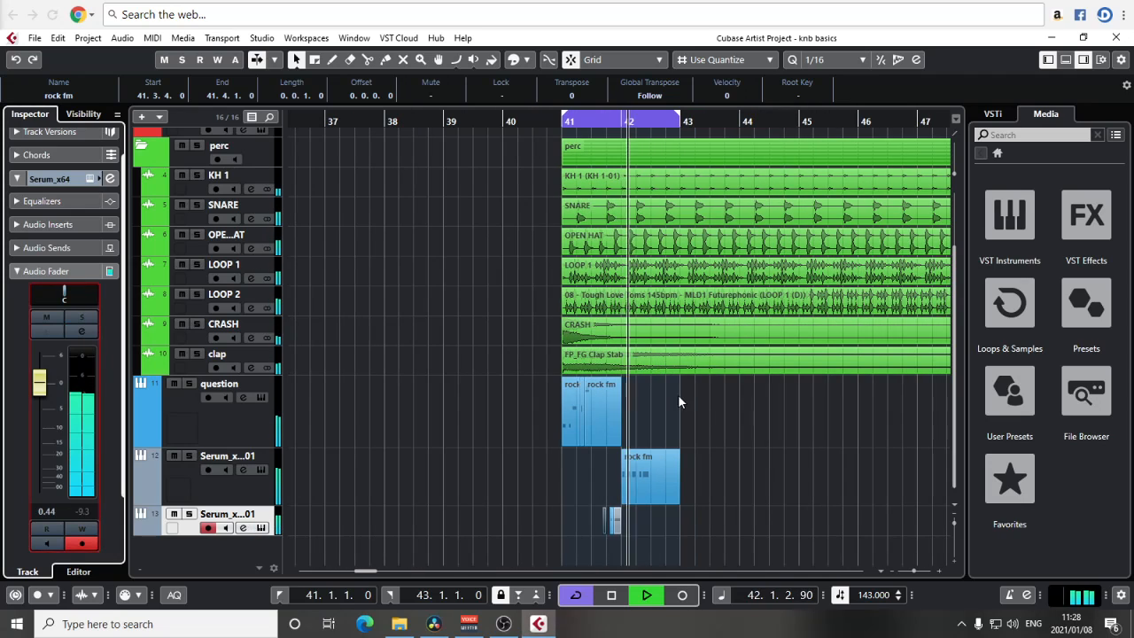
key(space)
drag(715, 419, 373, 498)
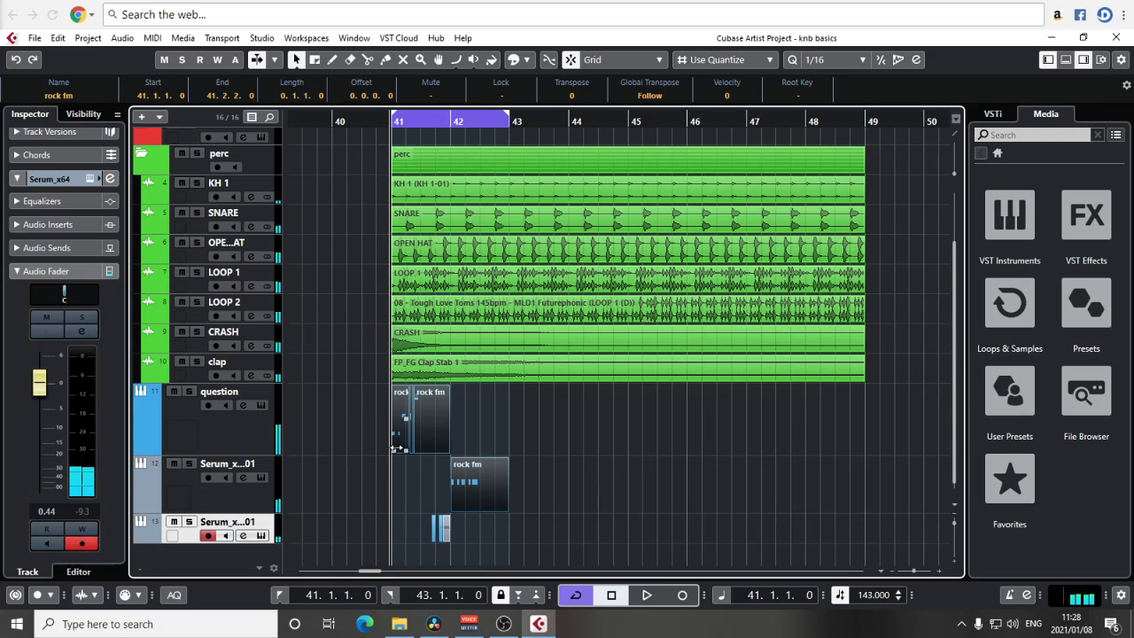
click(847, 60)
click(845, 78)
Duplicate the question and answer parts of bars 41 and 42 three times, filling the arrangement up to bar 49.
drag(569, 423, 381, 474)
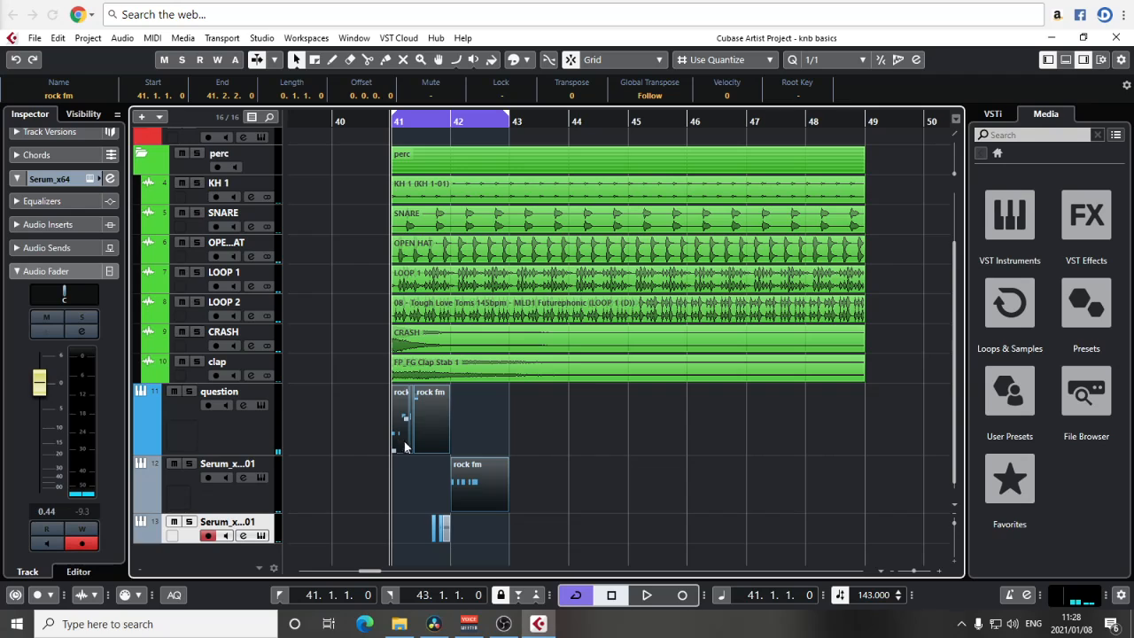
key(ctrl+d)
key(ctrl+d)
key(ctrl+d)
key(ctrl+d)
key(Delete)
Set the loop range from bar 41 to bar 49 around the selected question and answer parts.
drag(872, 420, 261, 474)
key(p)
drag(751, 486, 672, 480)
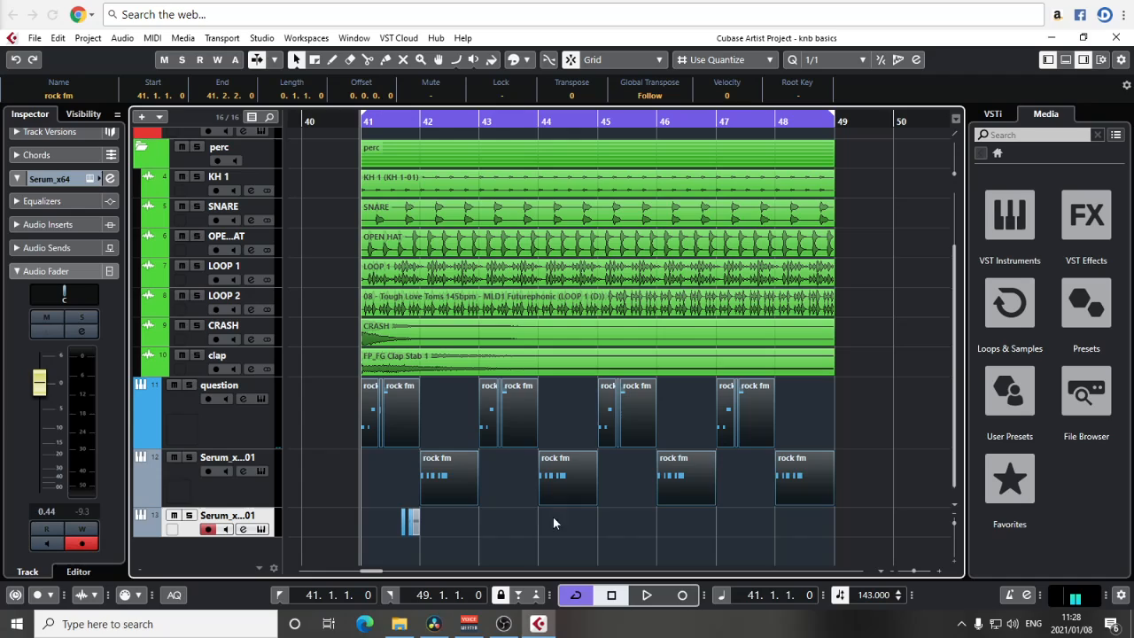
Select bar 41 as a range on the newest Serum track and repeat its short notes in every bar up to bar 49.
click(593, 522)
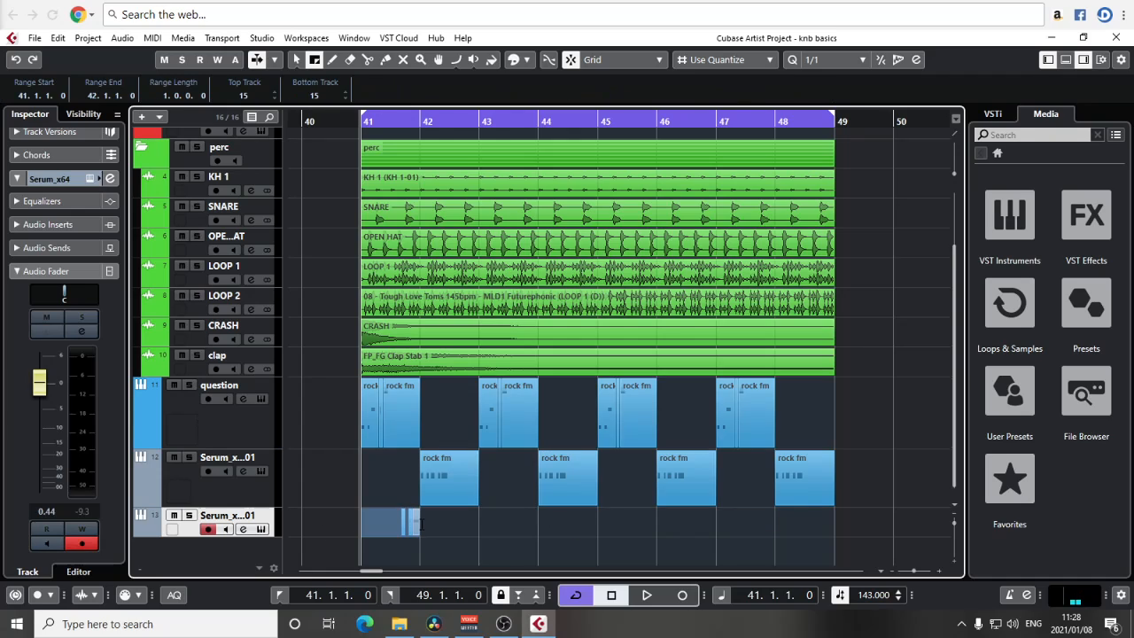
key(ctrl+d)
key(ctrl+d)
key(ctrl+d)
key(ctrl+d)
key(ctrl+d)
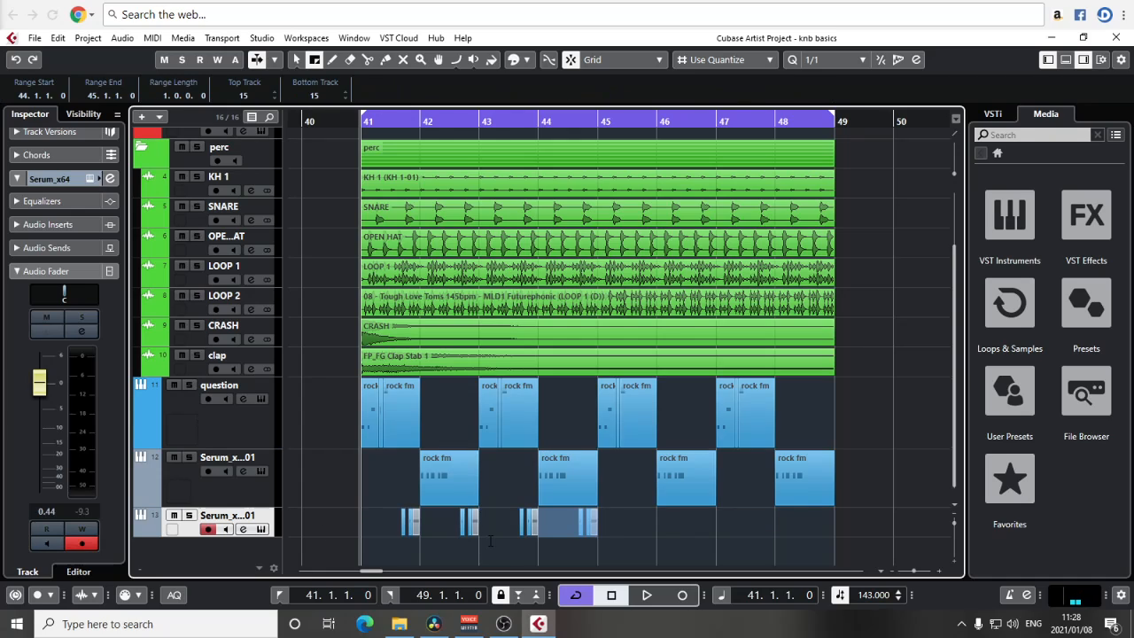
Play the loop and lower the newest Serum track's audio fader to -3.36.
key(space)
key(1)
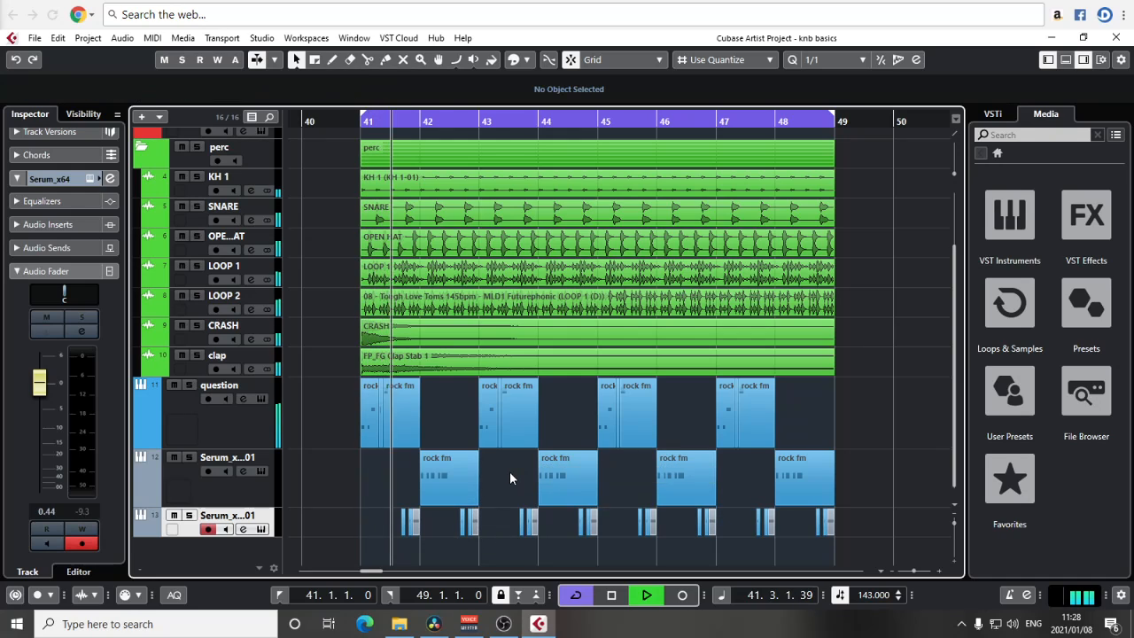
drag(42, 386, 42, 406)
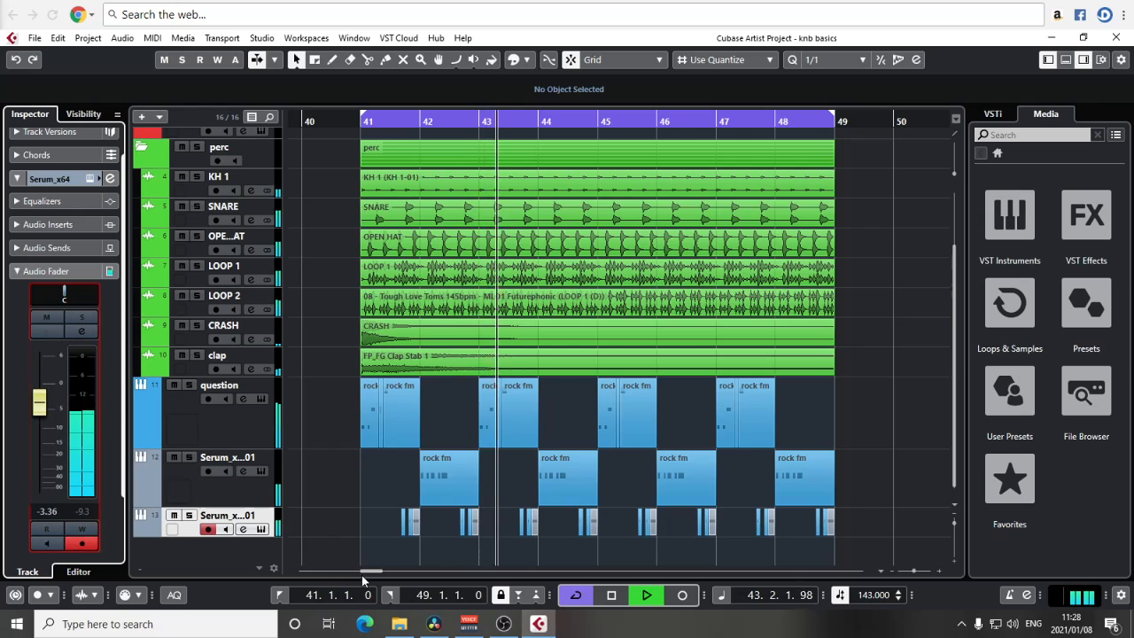
Delete the short-note groups in bars 42, 44, 46 and 48 on the newest Serum track and stop playback.
click(446, 544)
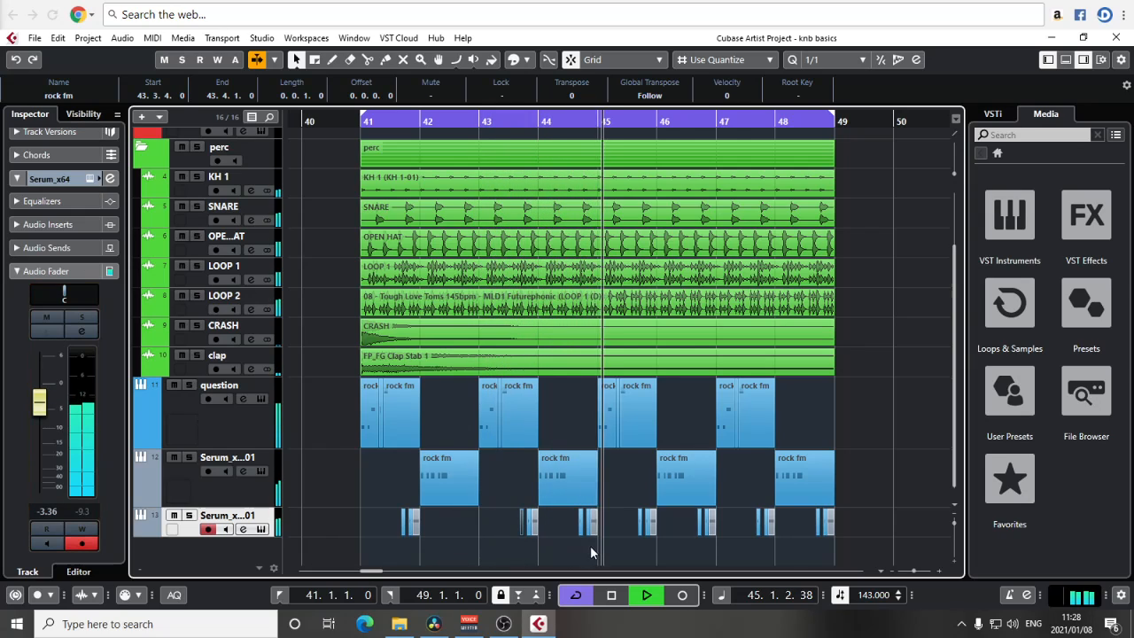
drag(612, 526, 574, 542)
key(Delete)
drag(683, 537, 721, 530)
key(Delete)
key(Delete)
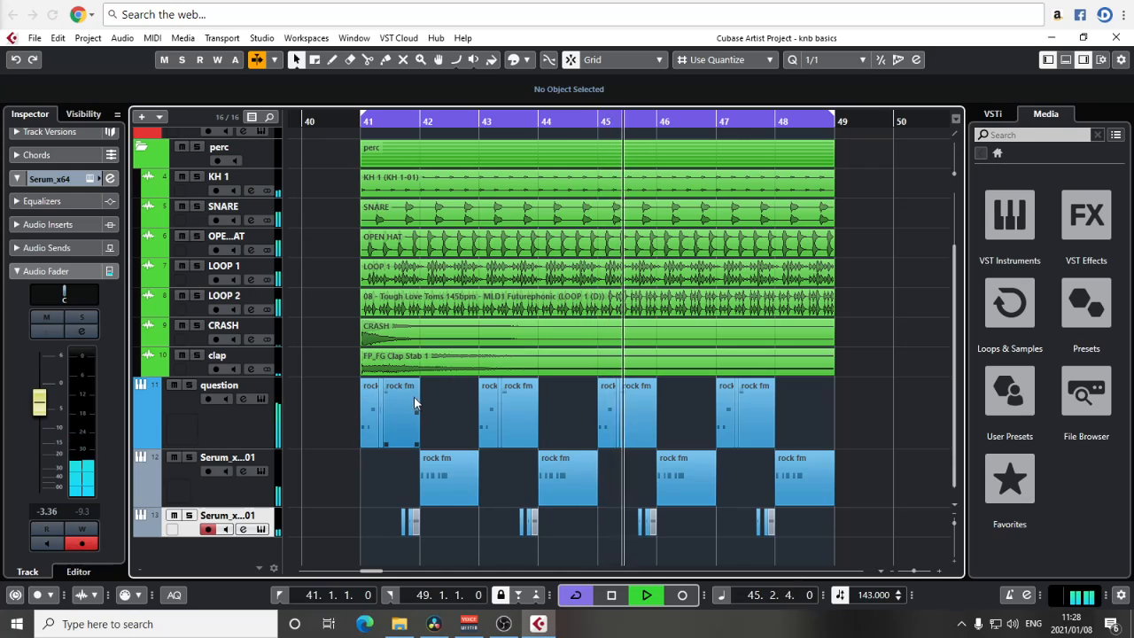
key(space)
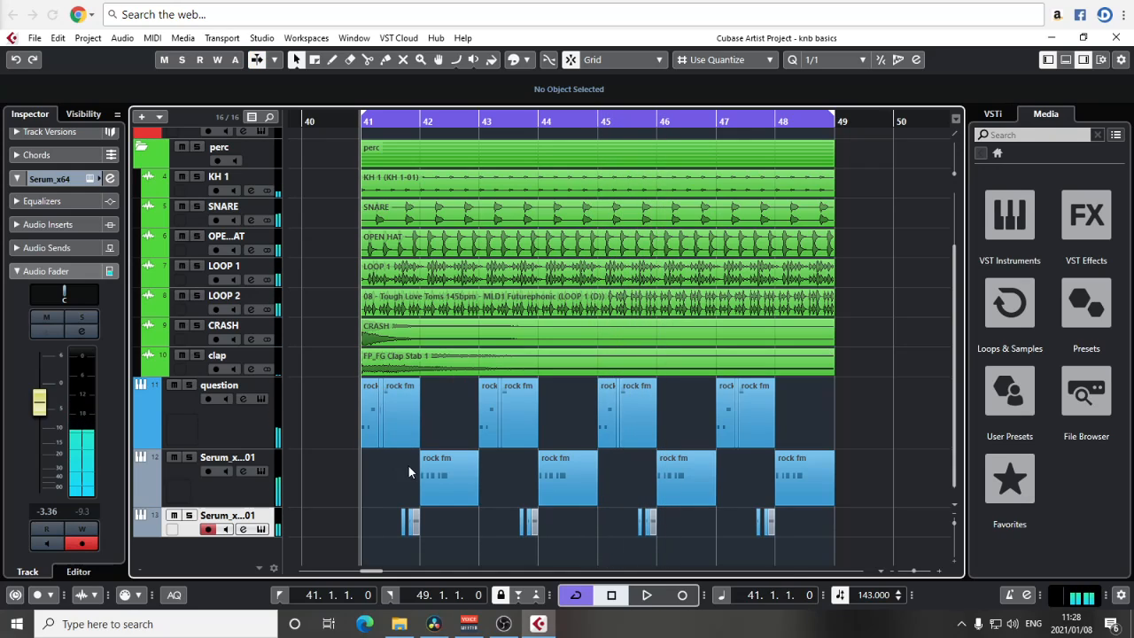
Glue the separate question track parts in bar 41 into a single part.
key(h)
key(h)
key(h)
key(h)
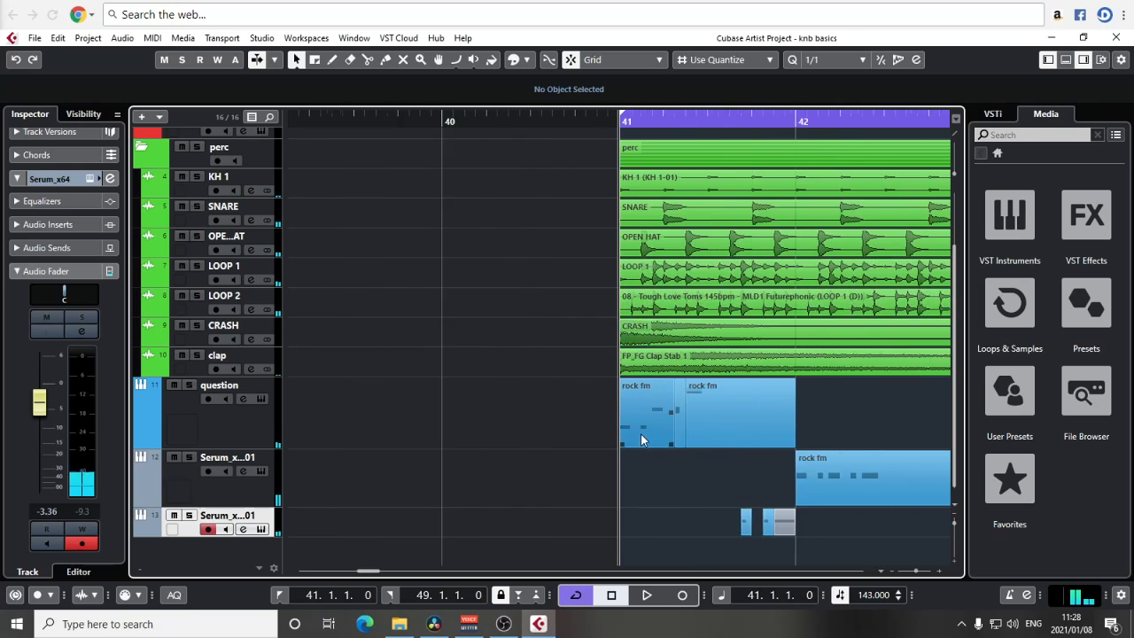
key(h)
key(g)
key(g)
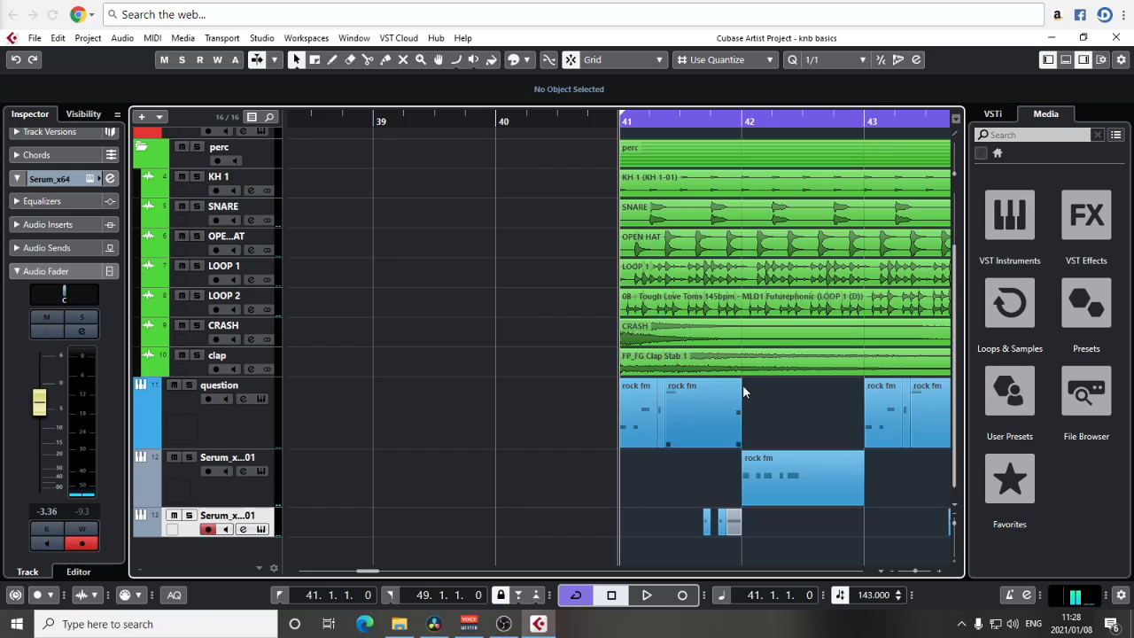
scroll(808, 488, right, 2)
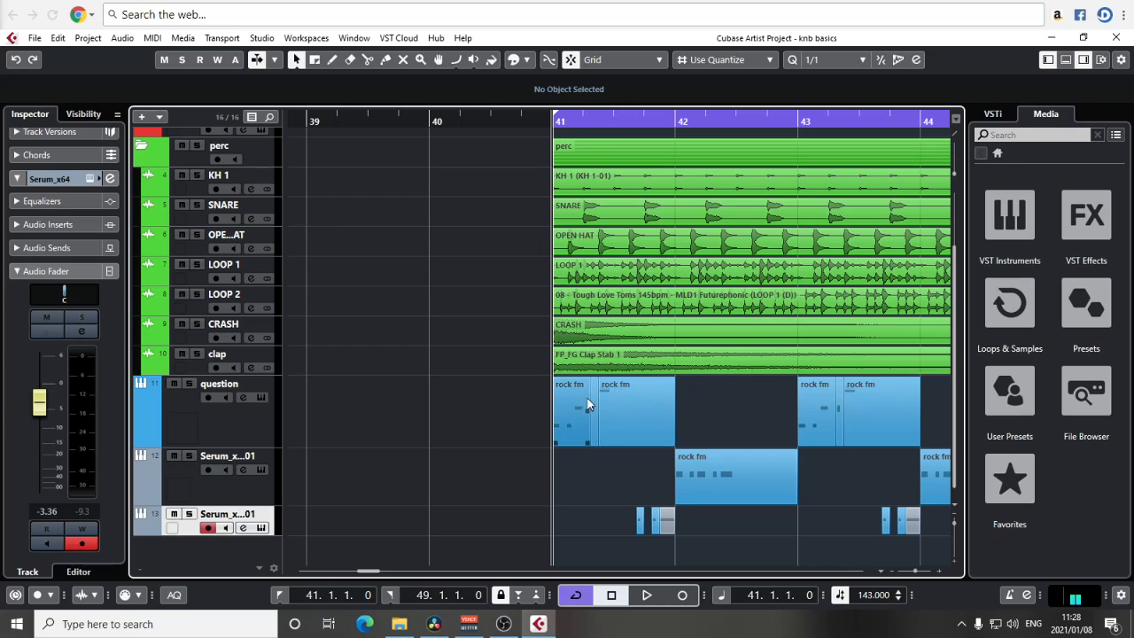
scroll(811, 416, right, 4)
right_click(614, 405)
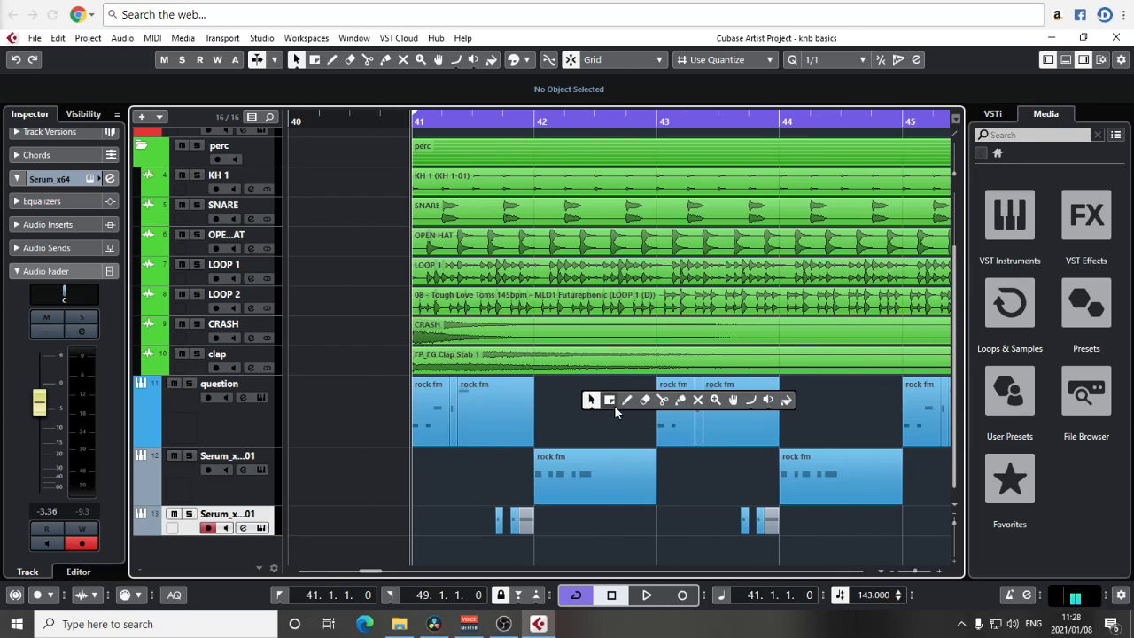
click(686, 401)
click(441, 414)
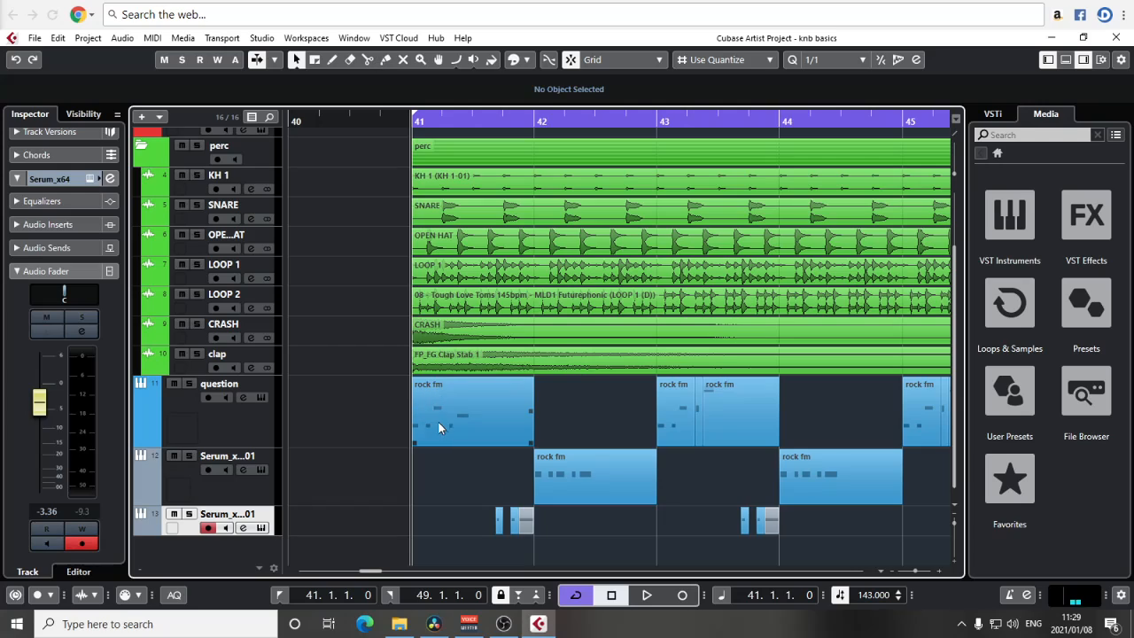